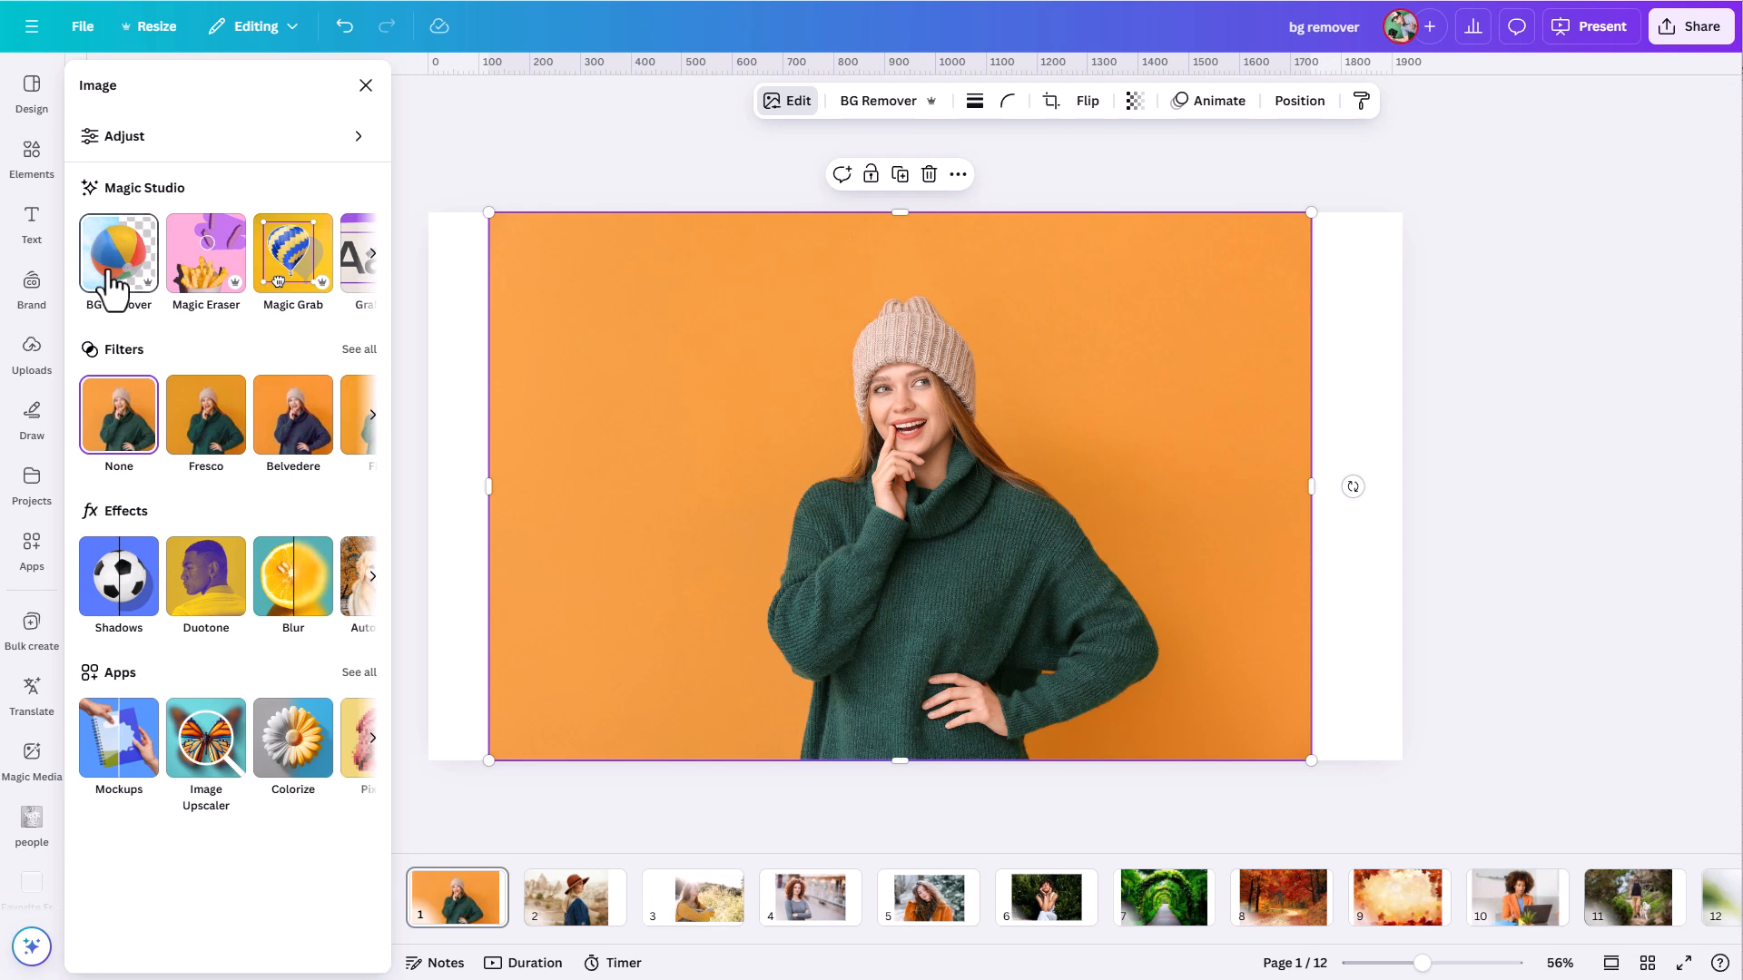
- Remove the background from the page 1 photo and move the cutout woman toward the page's right side
{"action": "left_click", "coordinate": [107, 269]}
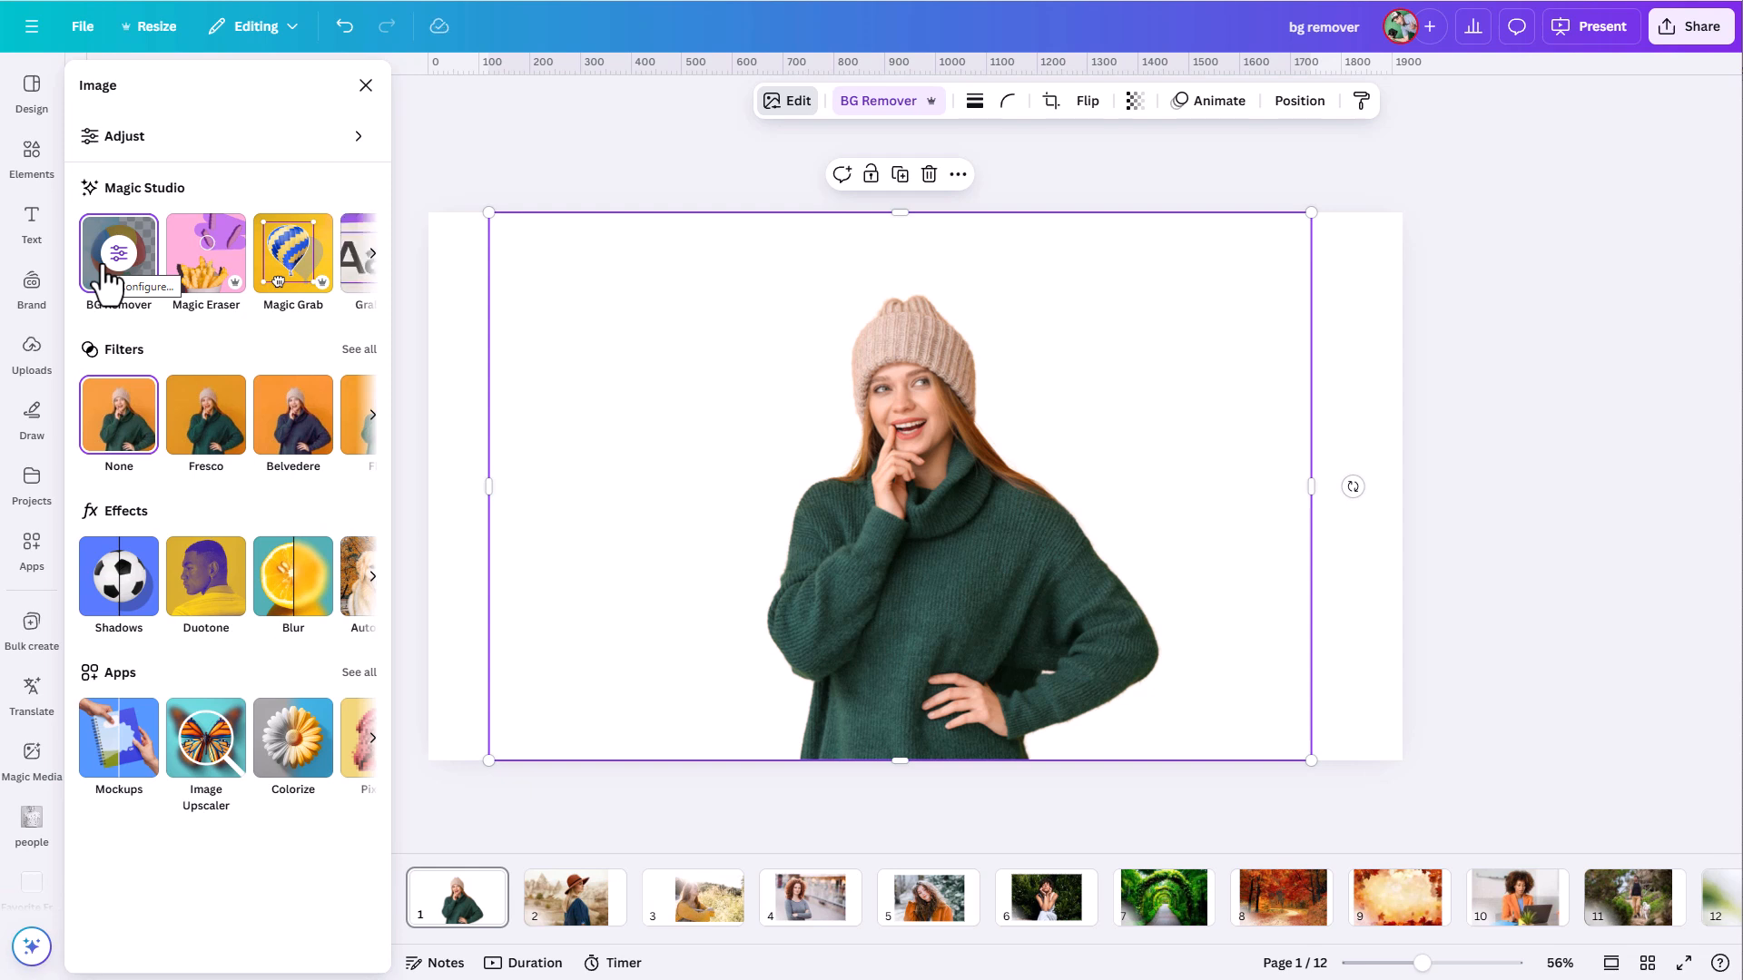
{"action": "left_click_drag", "start_coordinate": [871, 528], "coordinate": [1078, 519]}
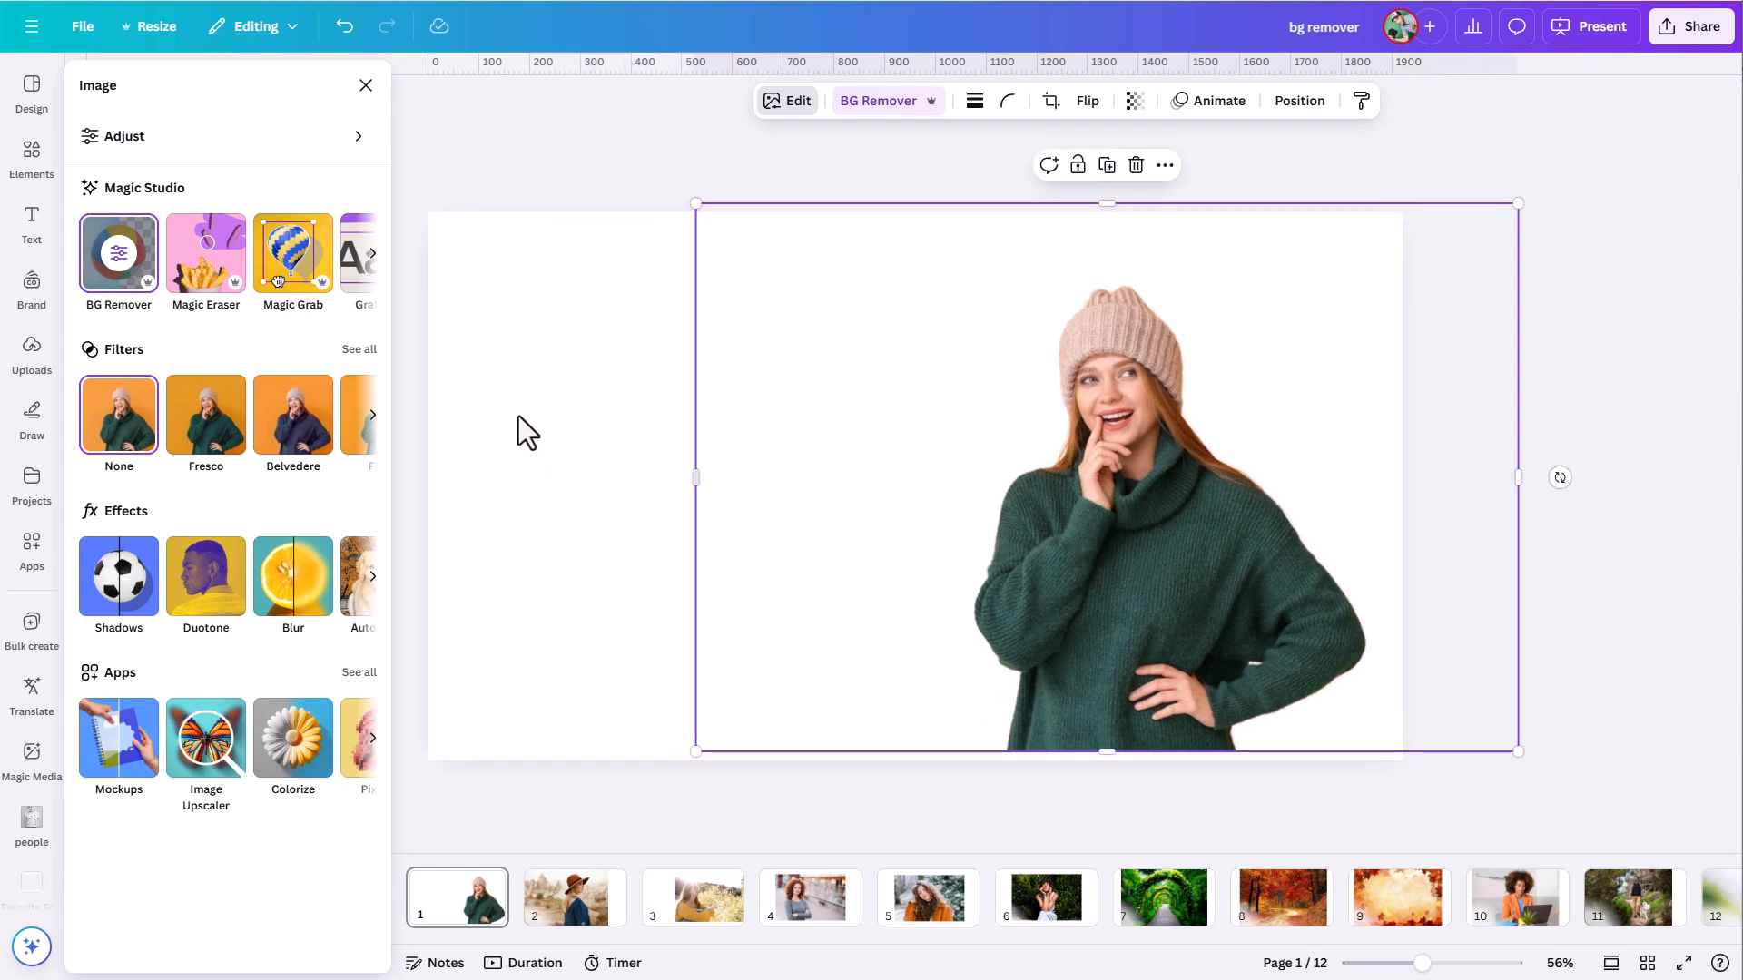
- Fill page 1's background with the light periwinkle brand color and lower the cutout to meet the page's bottom edge
{"action": "left_click", "coordinate": [519, 414]}
{"action": "left_click", "coordinate": [770, 99]}
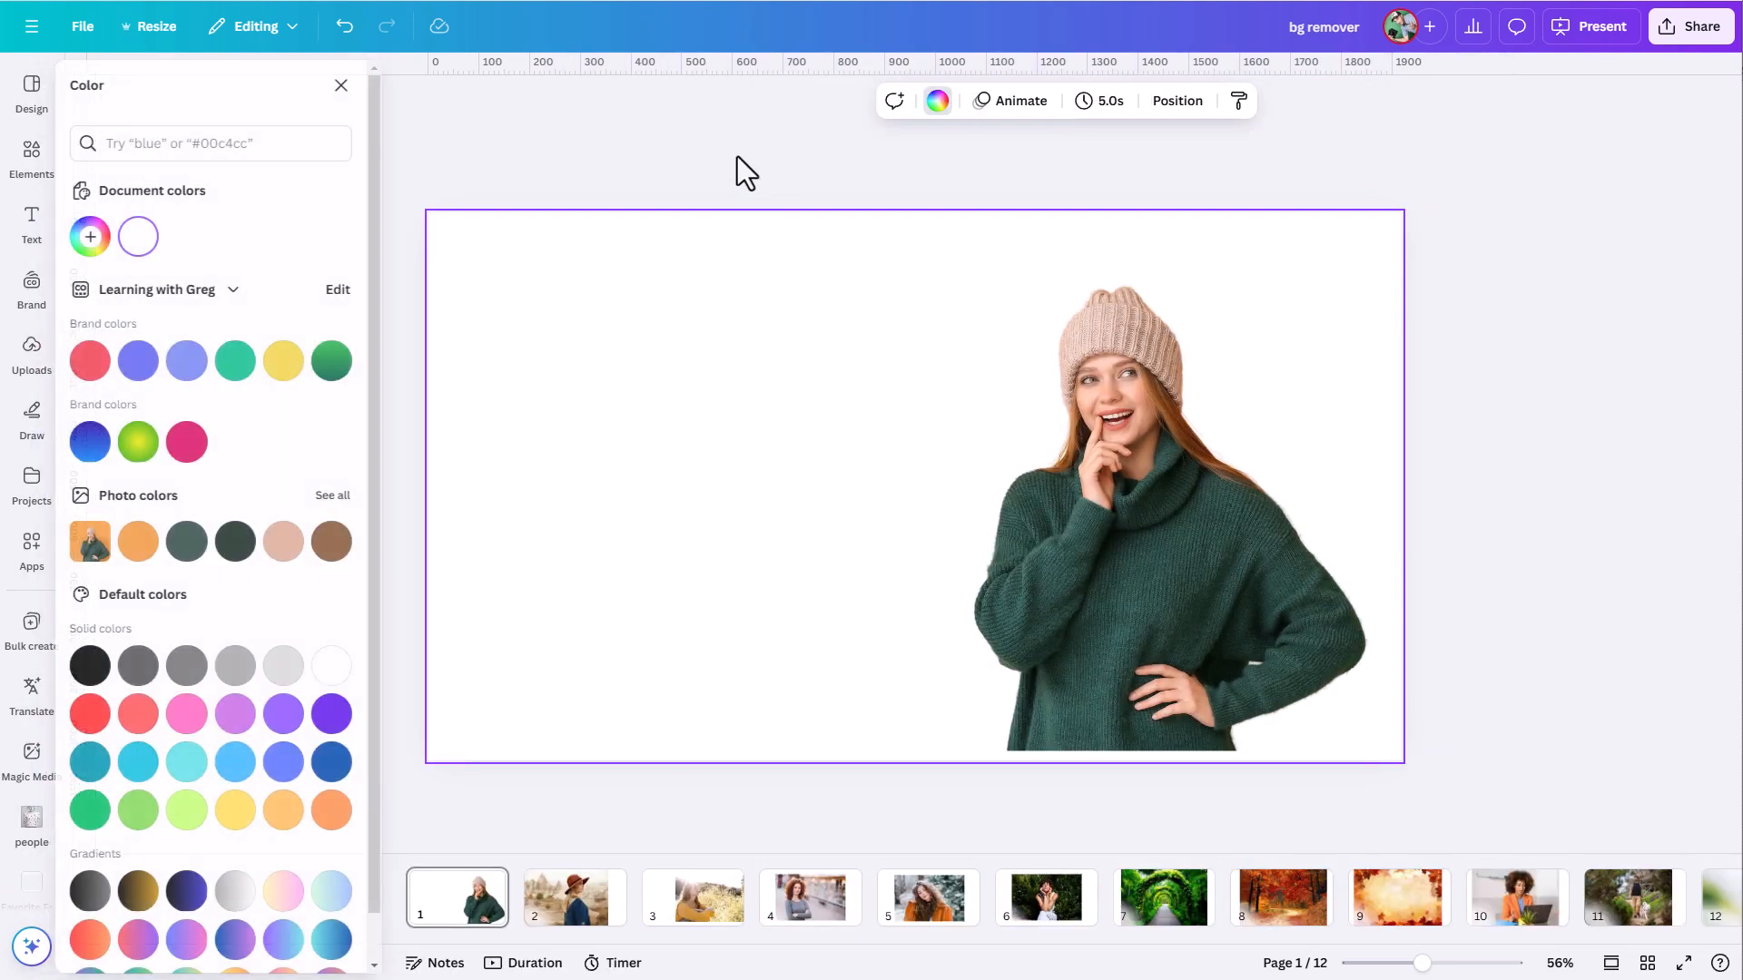
{"action": "left_click", "coordinate": [195, 360]}
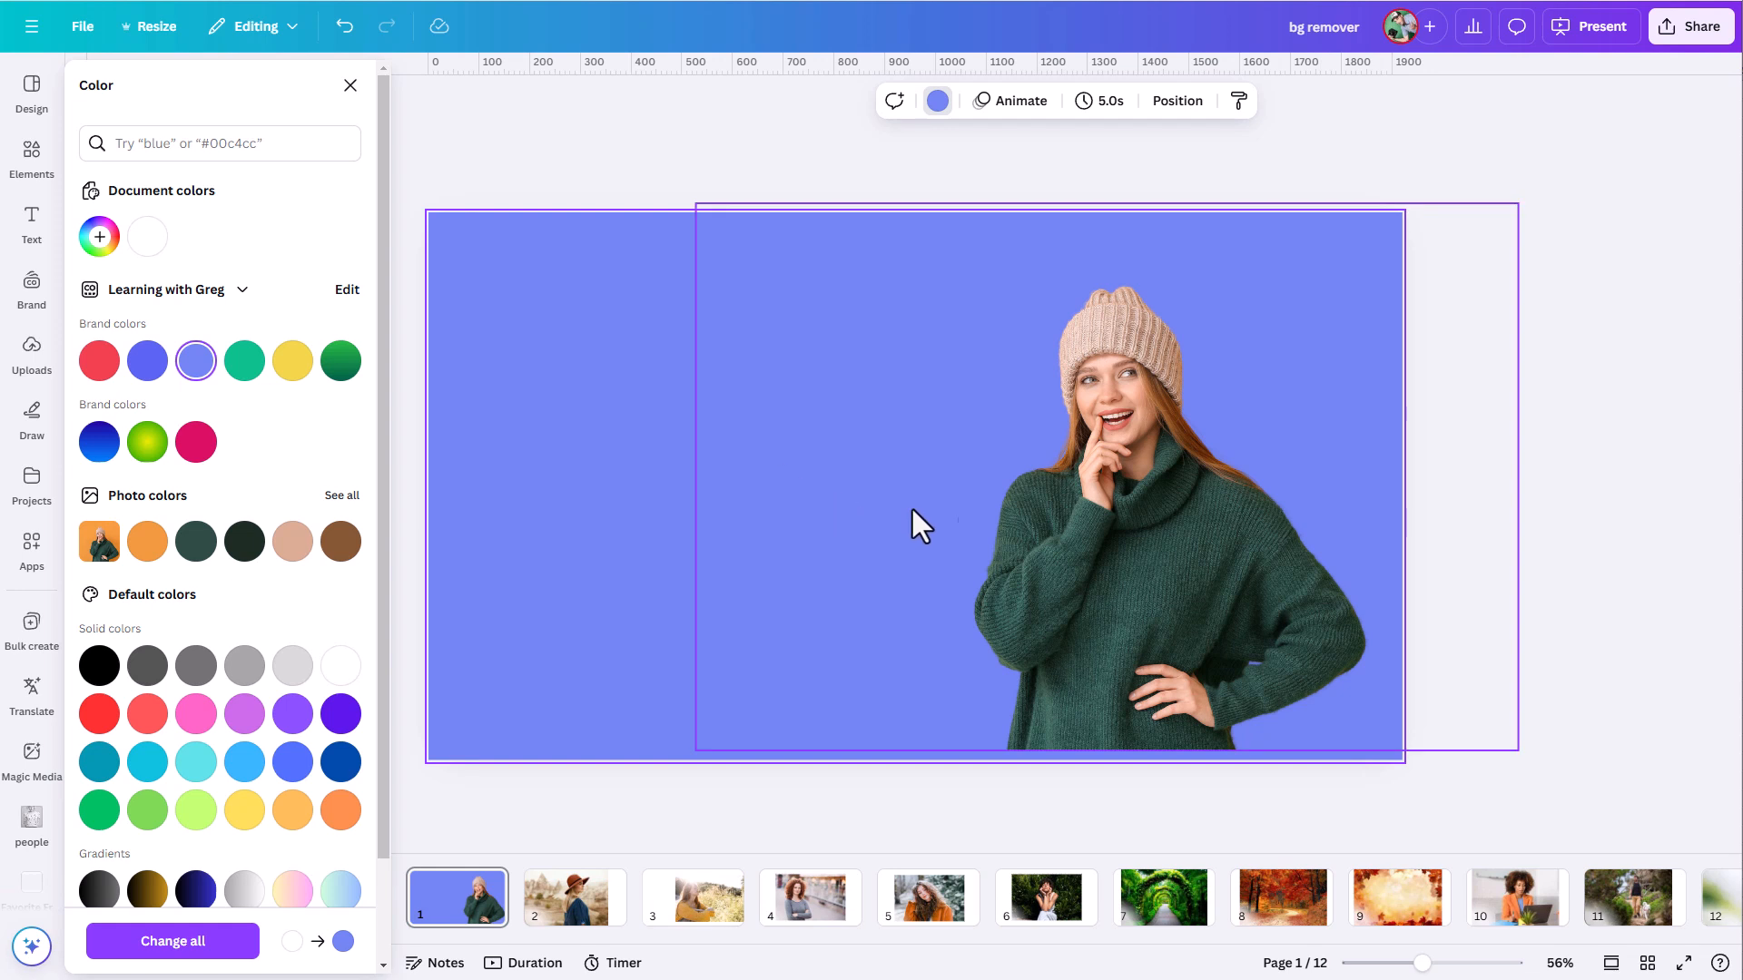
{"action": "left_click", "coordinate": [1082, 526]}
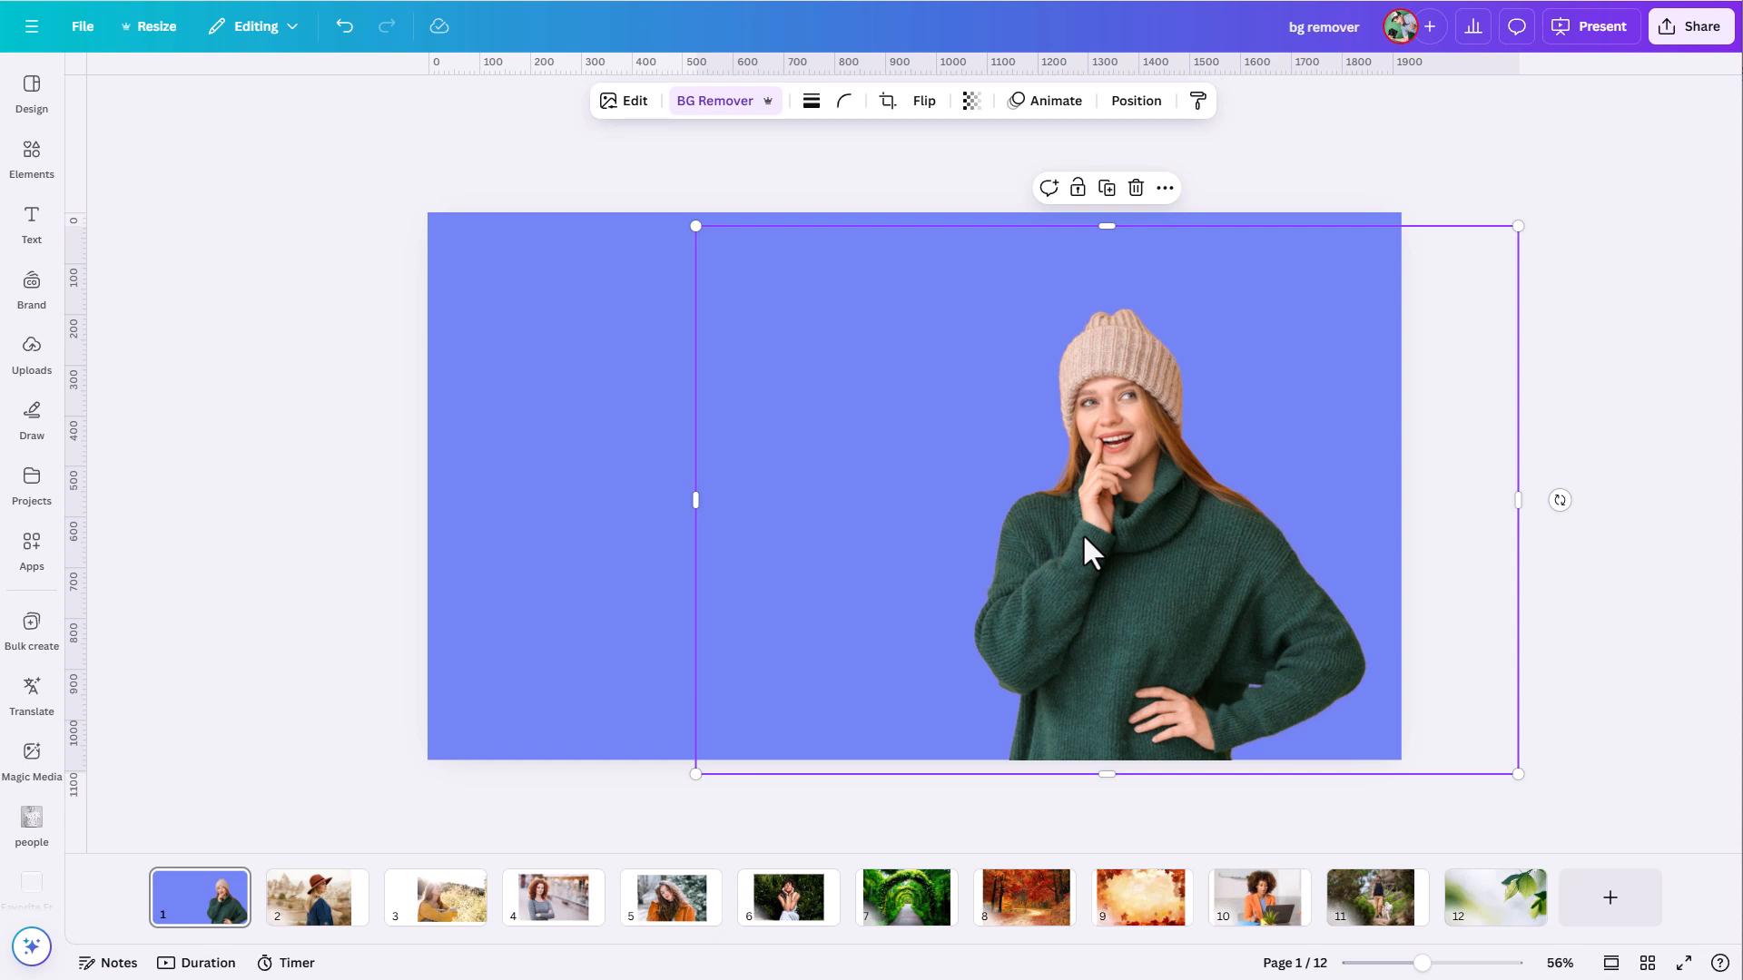
{"action": "left_click", "coordinate": [1714, 404]}
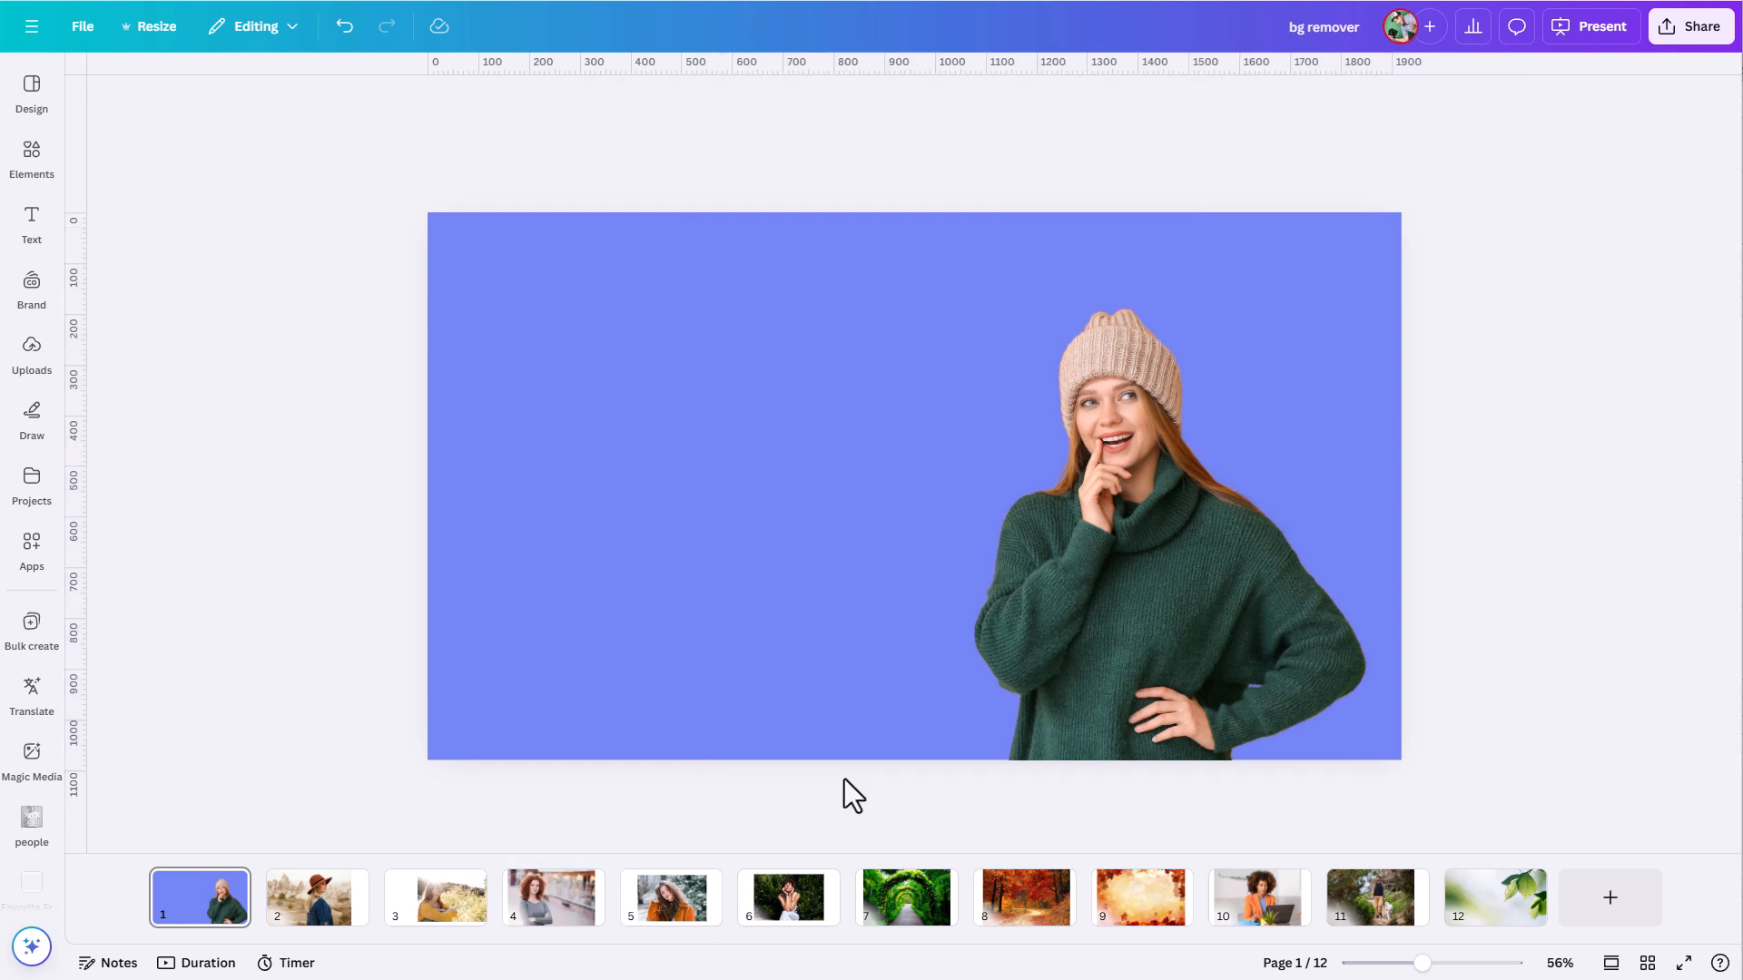
- Shift the curly-haired woman's photo on page 4 down and to the right, and remove its background
{"action": "left_click", "coordinate": [534, 928]}
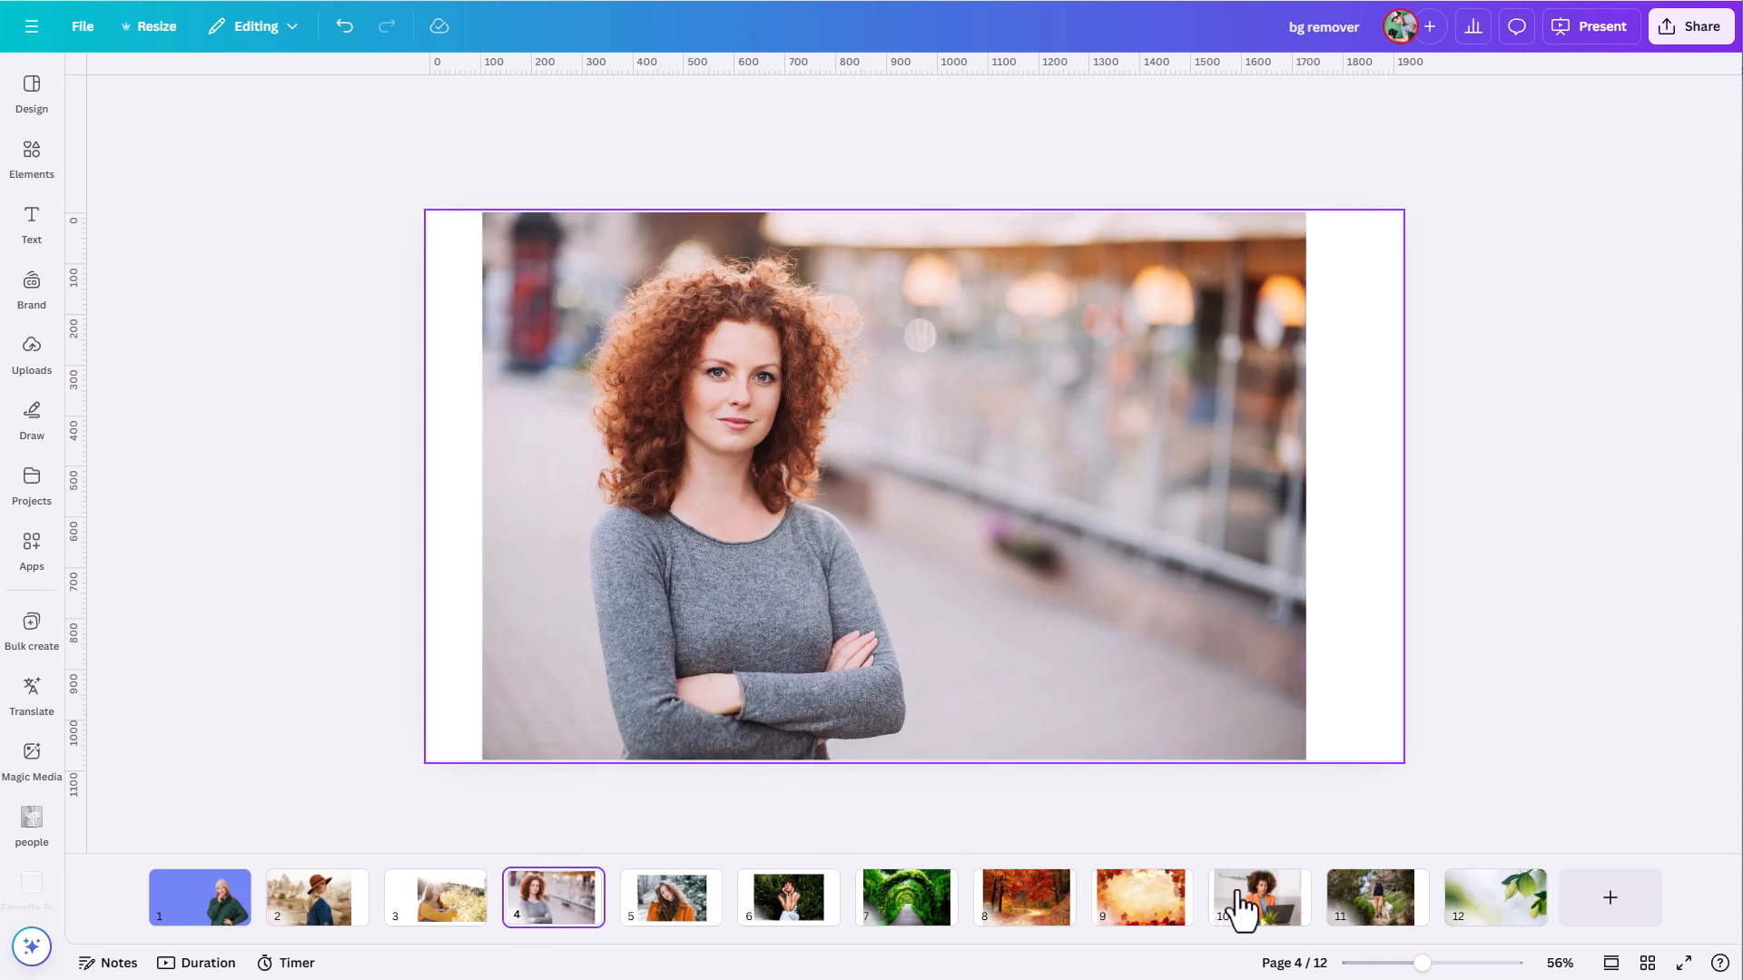
{"action": "left_click_drag", "start_coordinate": [1422, 964], "coordinate": [1452, 964]}
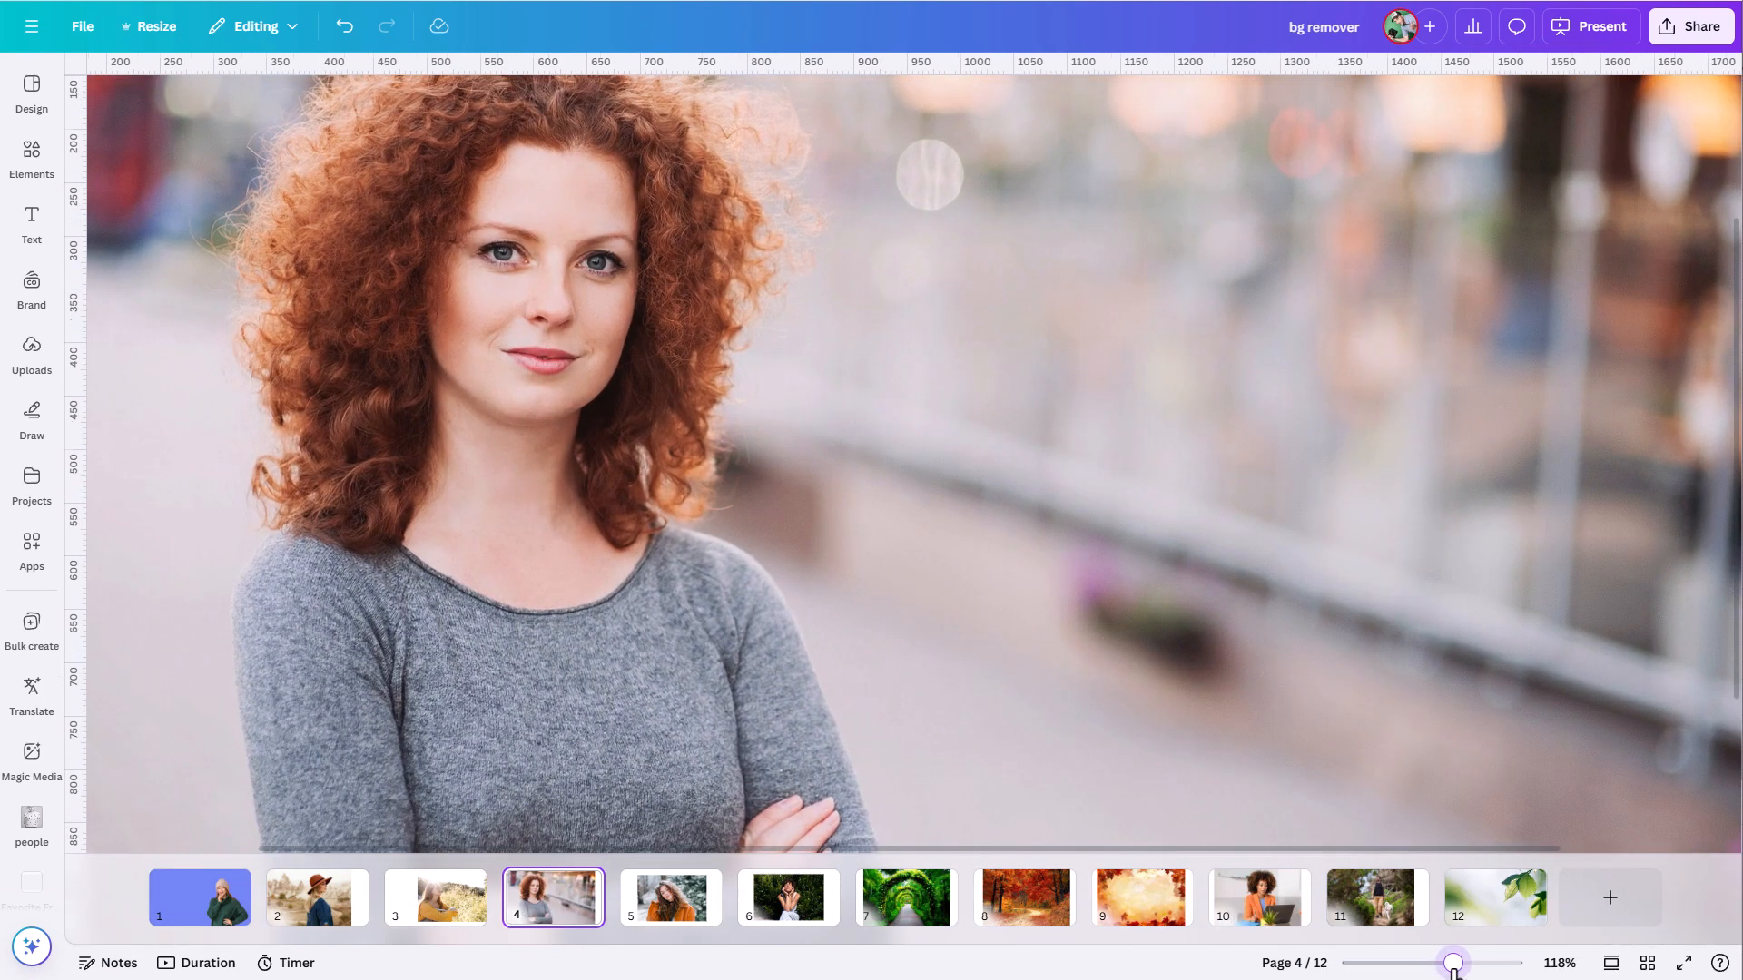
{"action": "left_click_drag", "start_coordinate": [809, 393], "coordinate": [941, 502]}
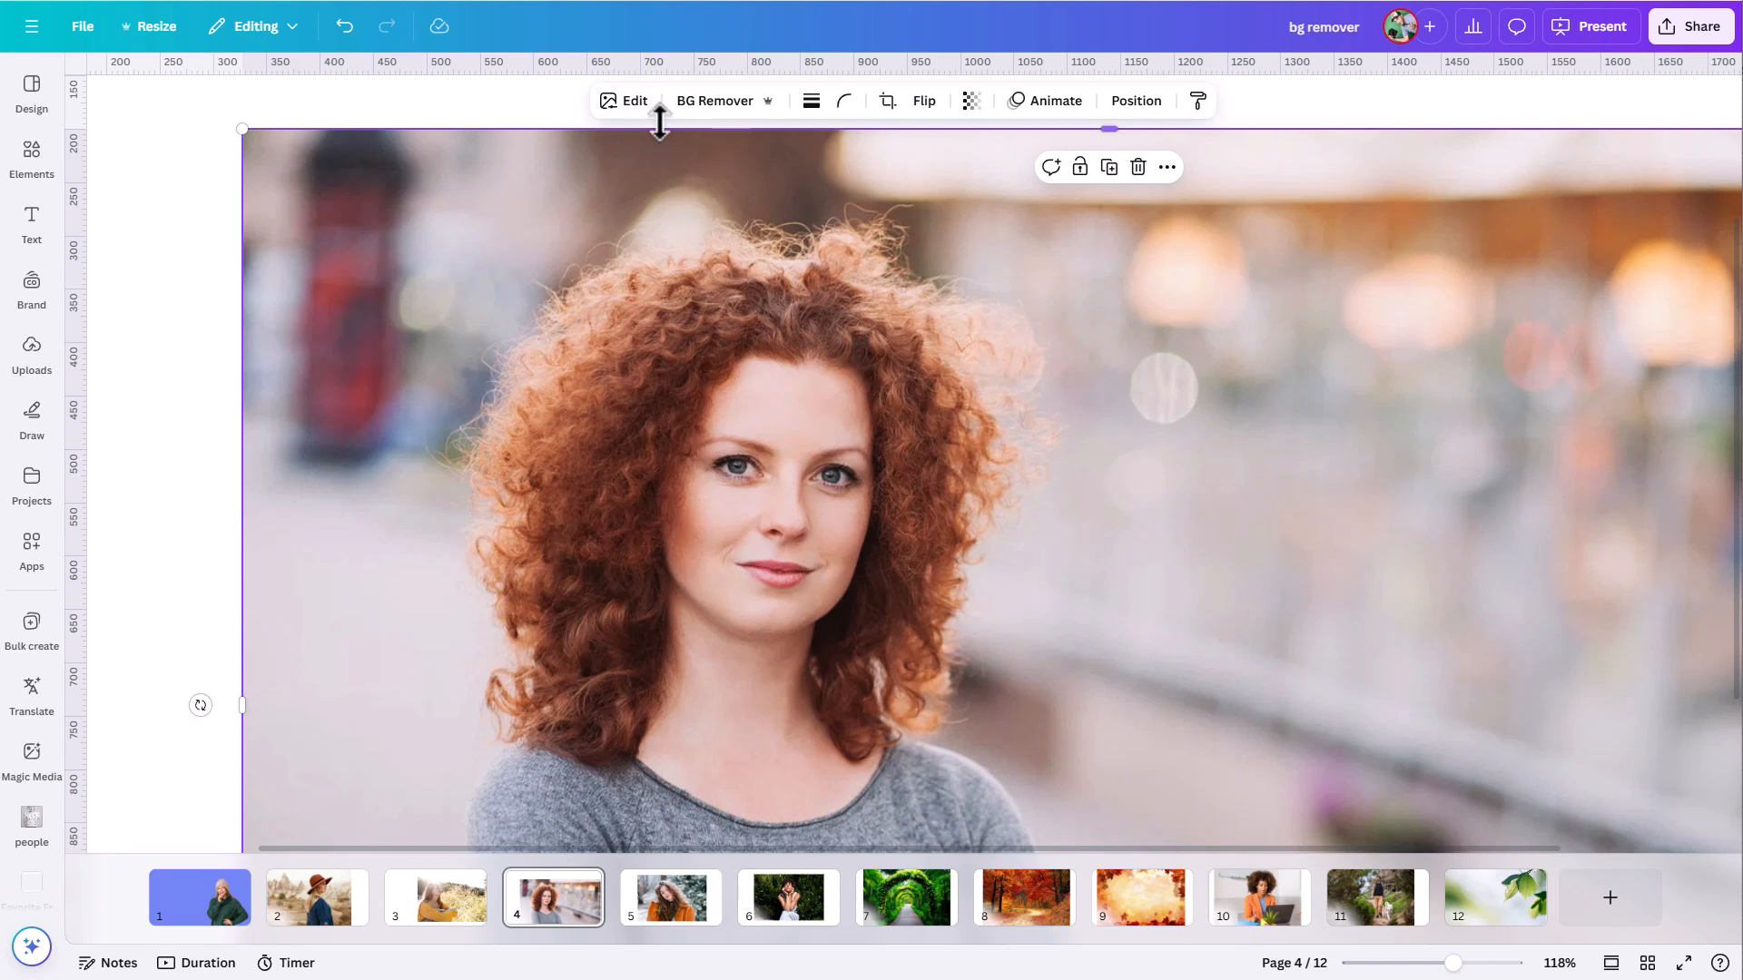
{"action": "left_click", "coordinate": [1412, 963]}
{"action": "left_click_drag", "start_coordinate": [1412, 963], "coordinate": [1416, 963]}
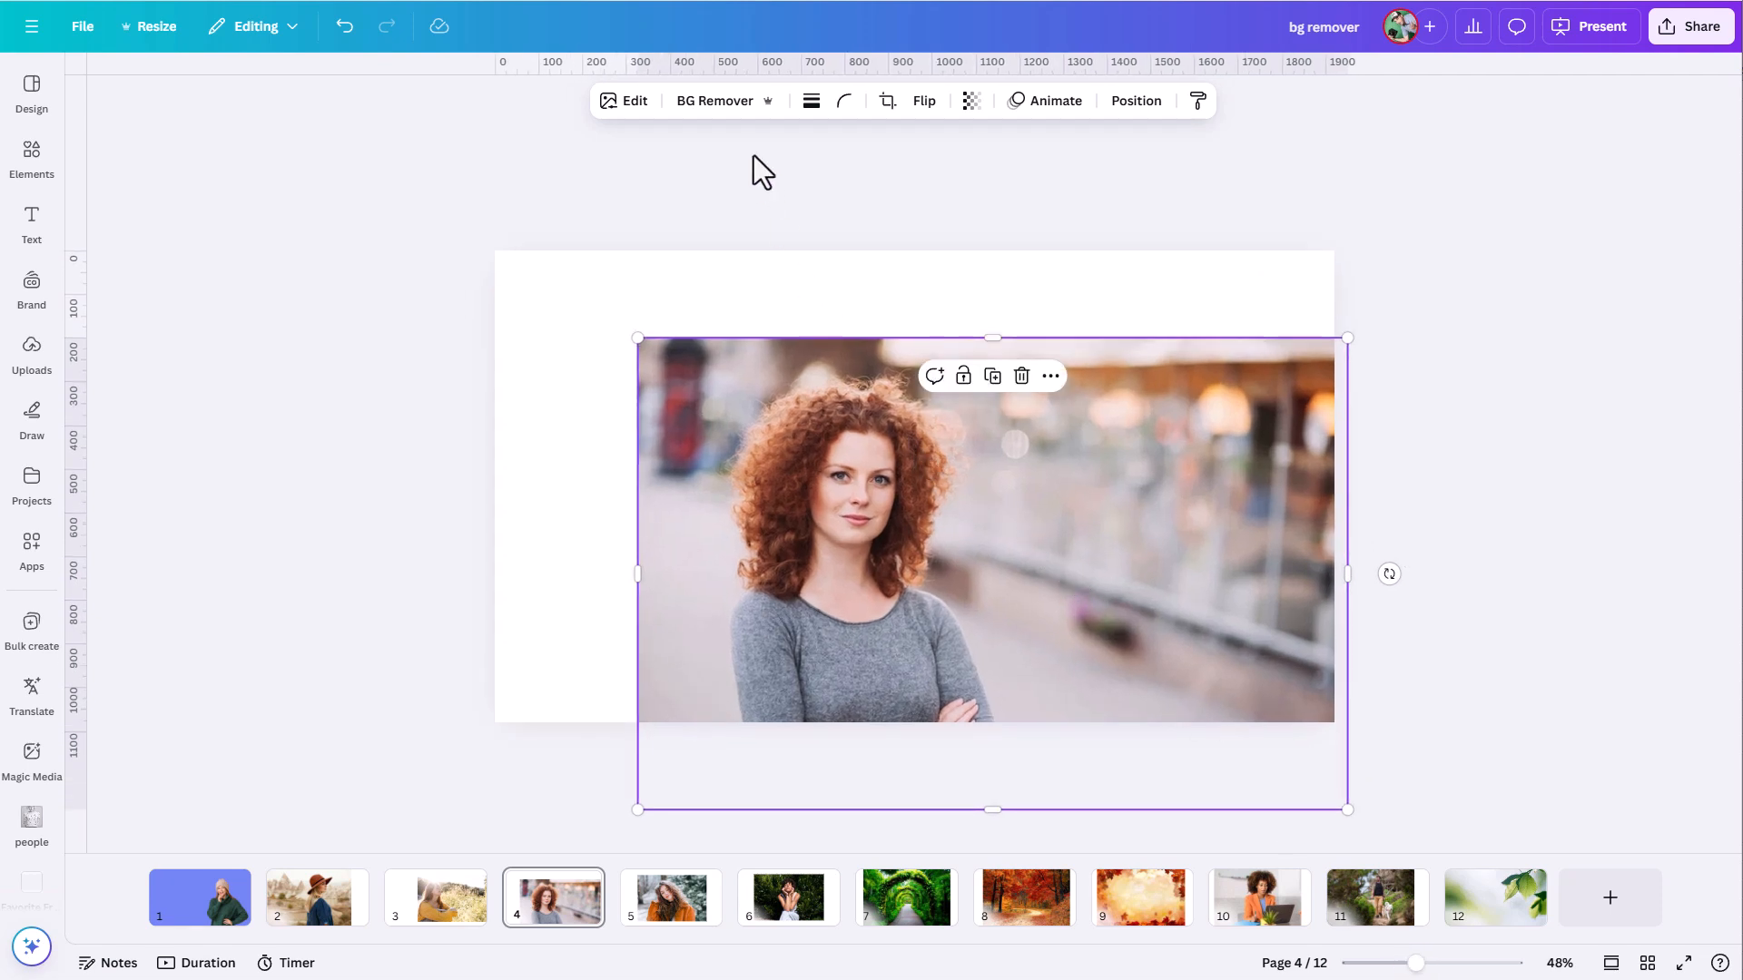
{"action": "left_click", "coordinate": [702, 104]}
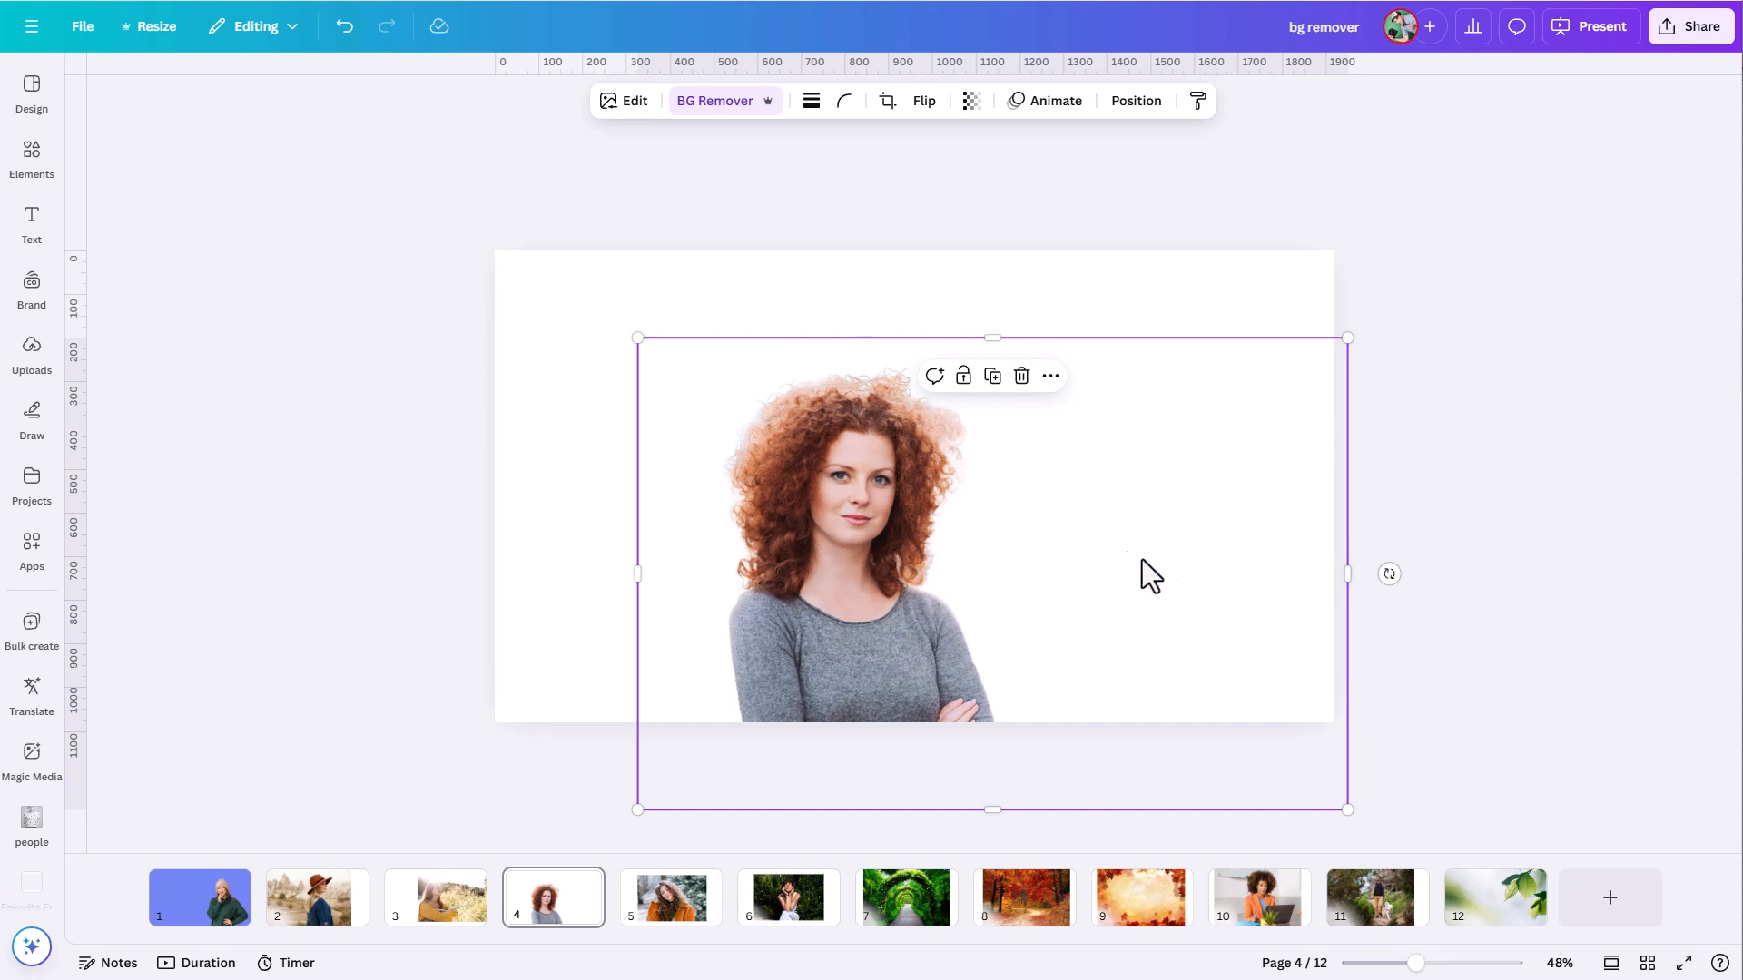
- Paste a copy of the curly-haired woman's cutout onto page 1 beside the woman in the beanie
{"action": "left_click_drag", "start_coordinate": [1416, 963], "coordinate": [1447, 964]}
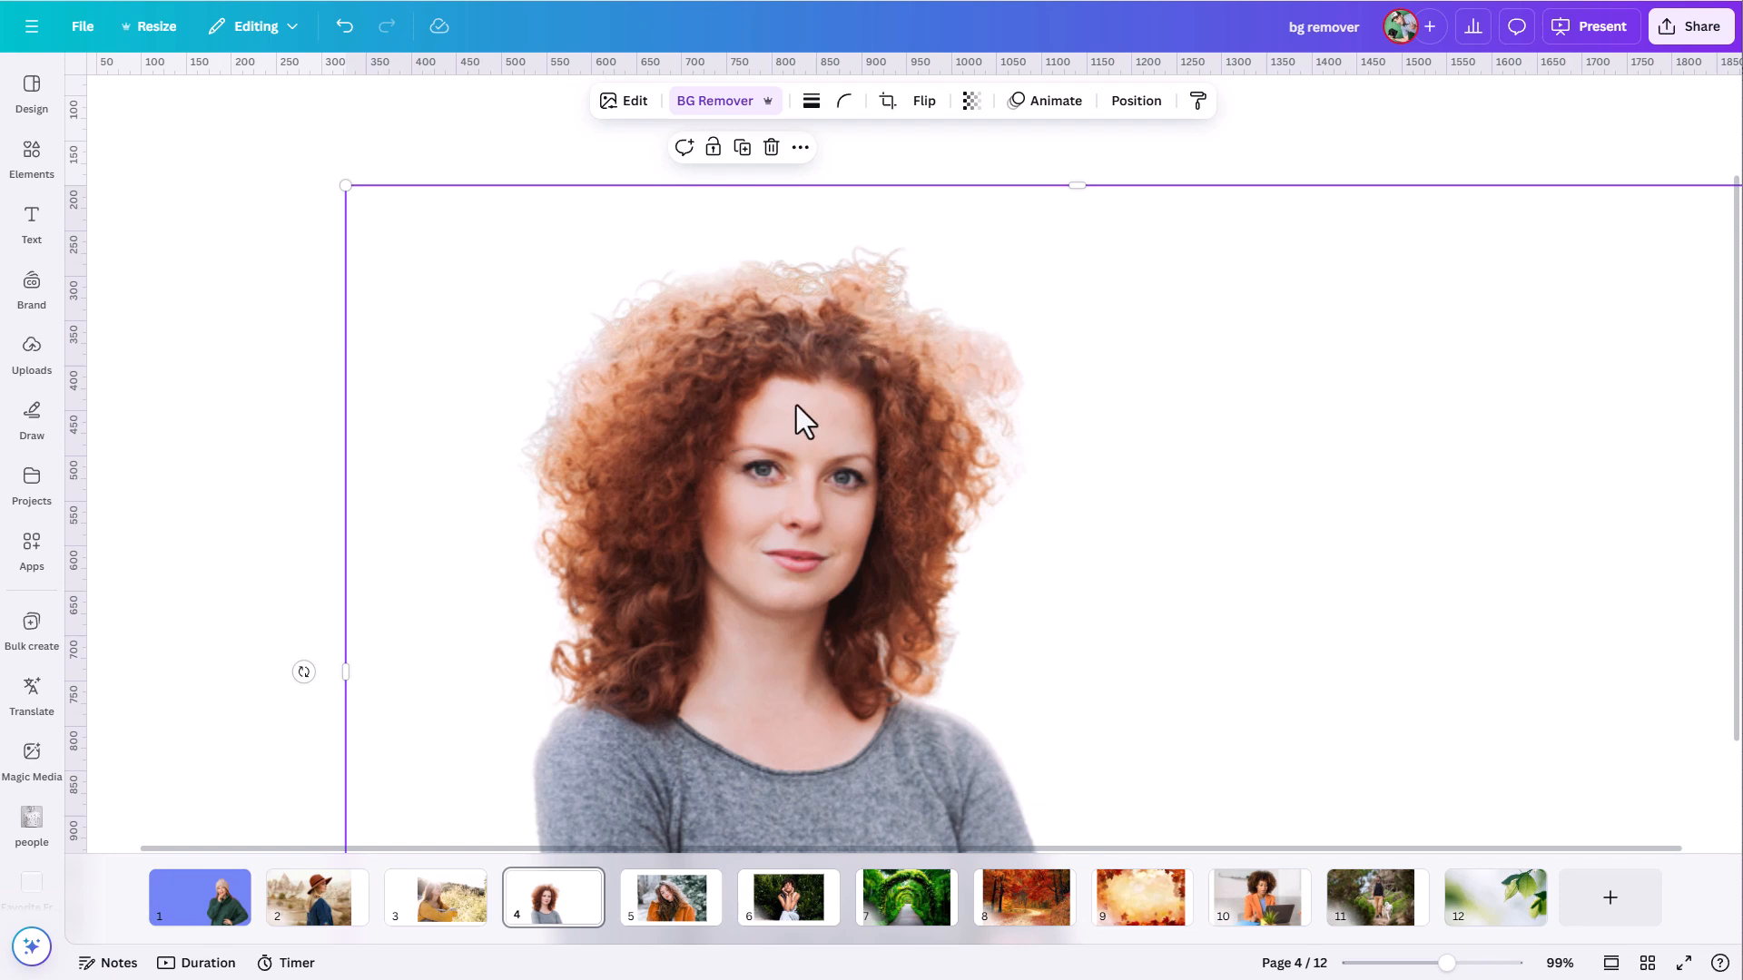
{"action": "left_click", "coordinate": [194, 925]}
{"action": "left_click", "coordinate": [563, 635]}
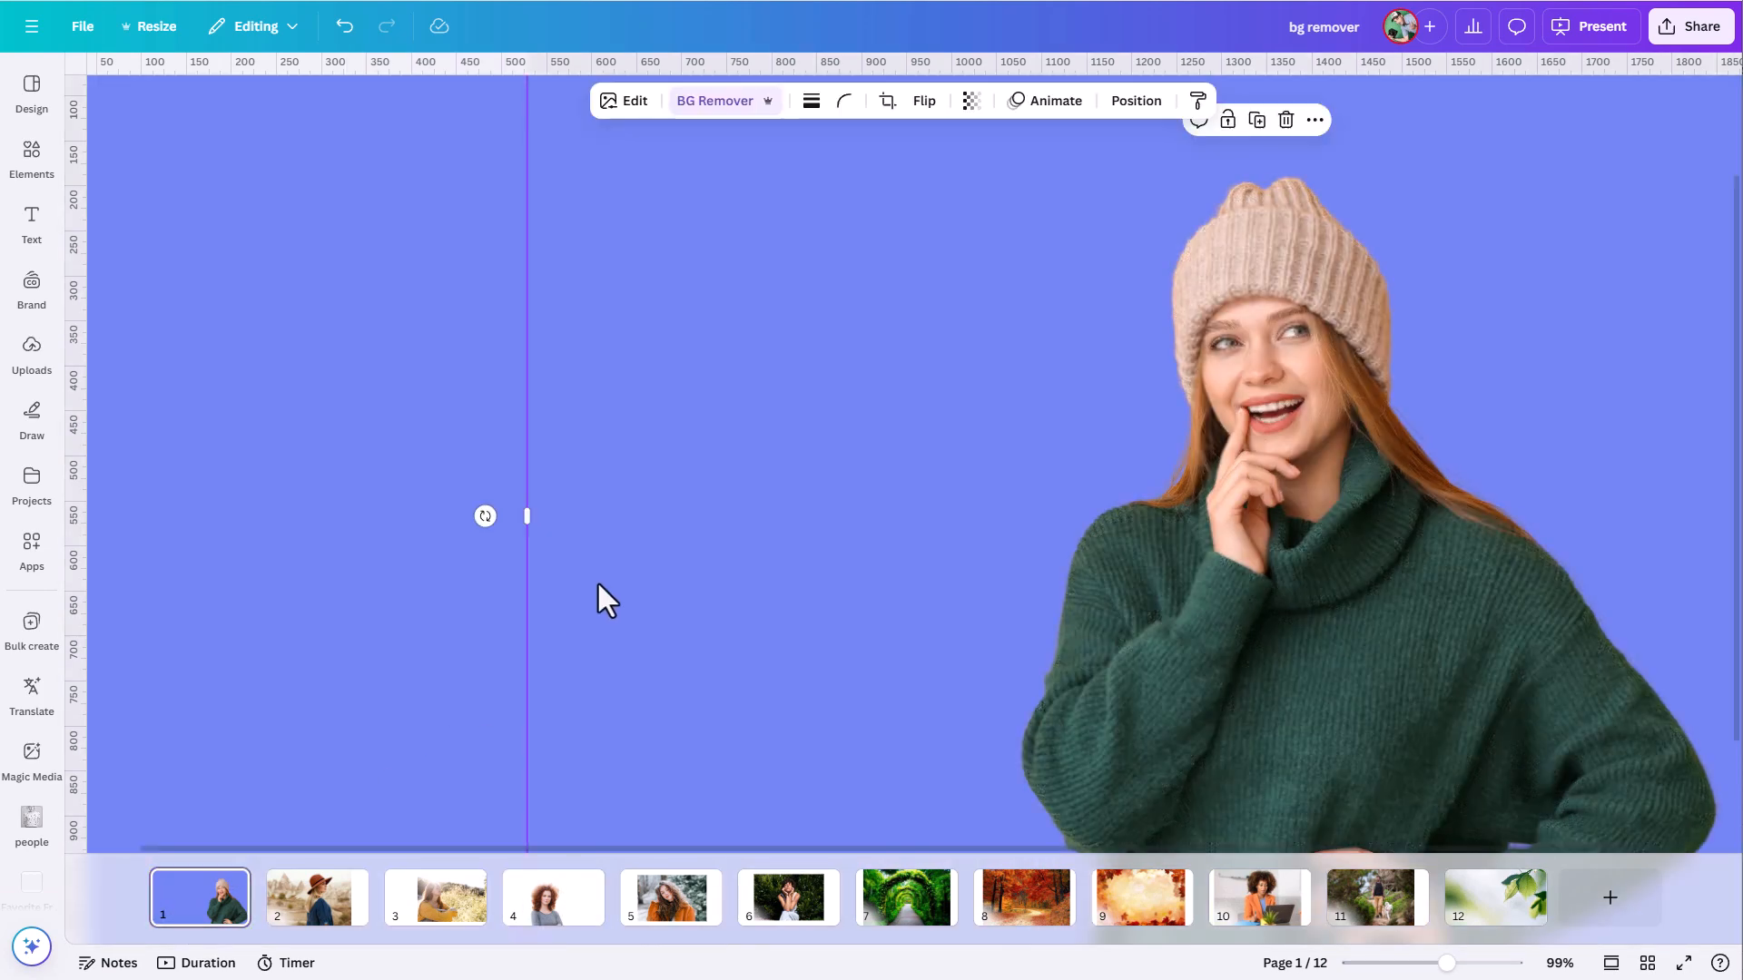
{"action": "key", "text": "ctrl+v"}
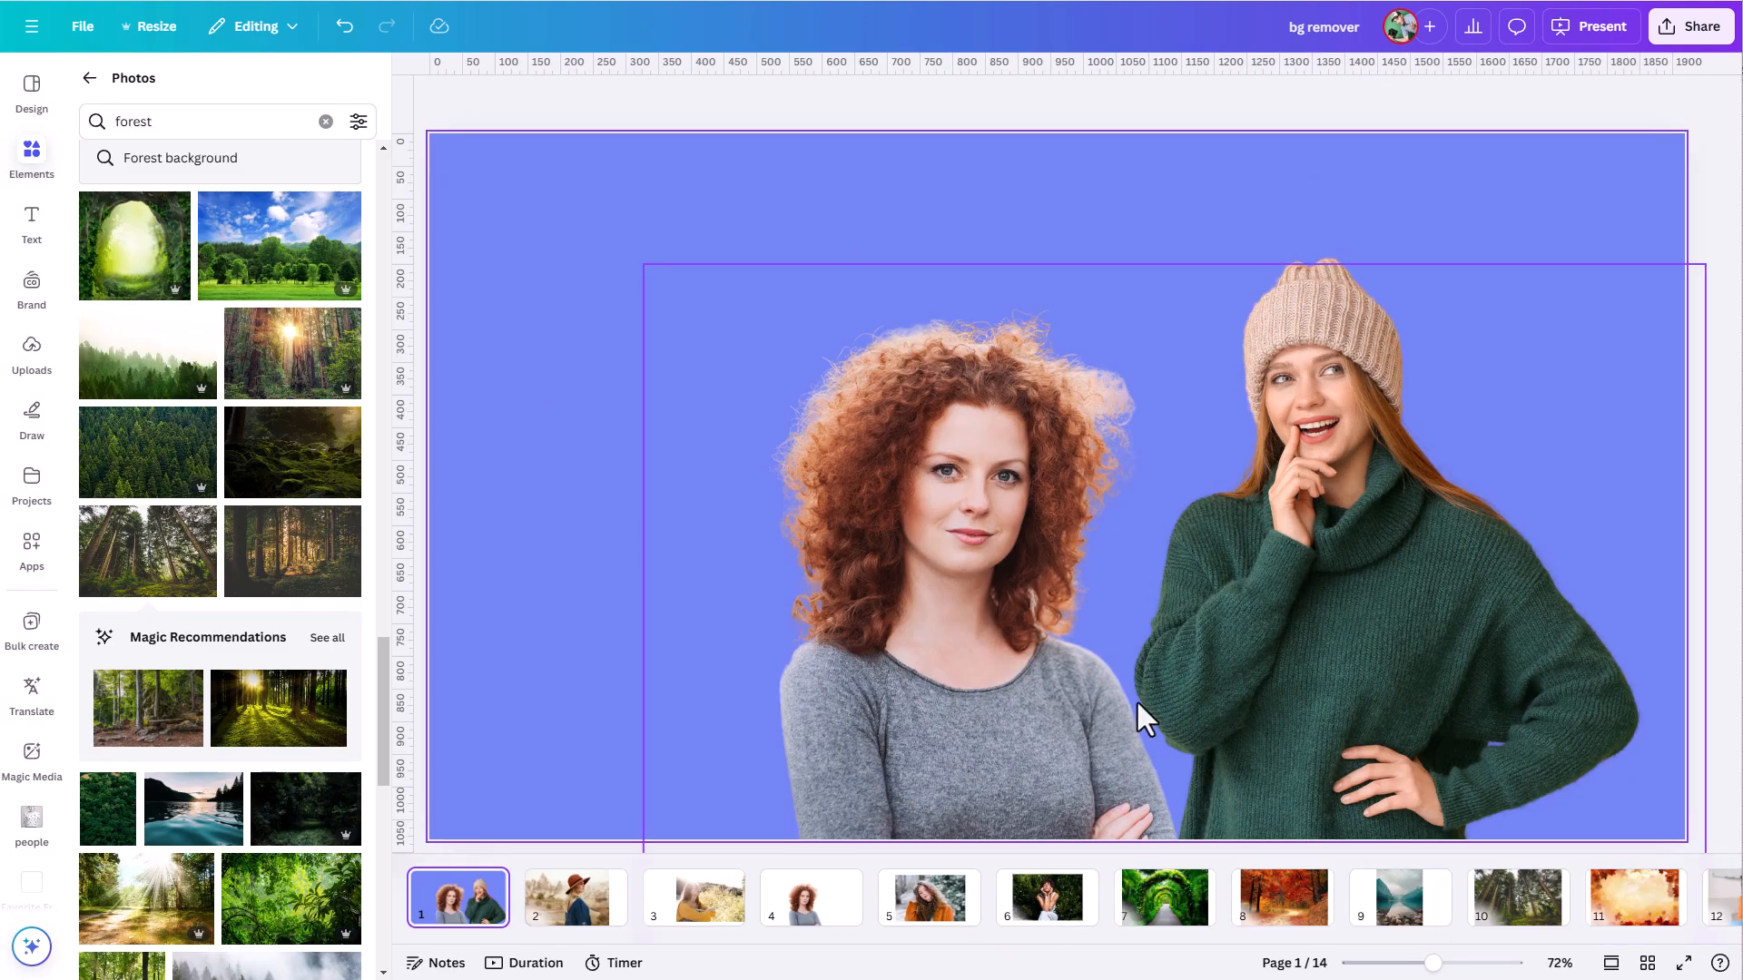
- Remove the background from the page 2 photo of the woman in the brown hat
{"action": "left_click", "coordinate": [577, 912]}
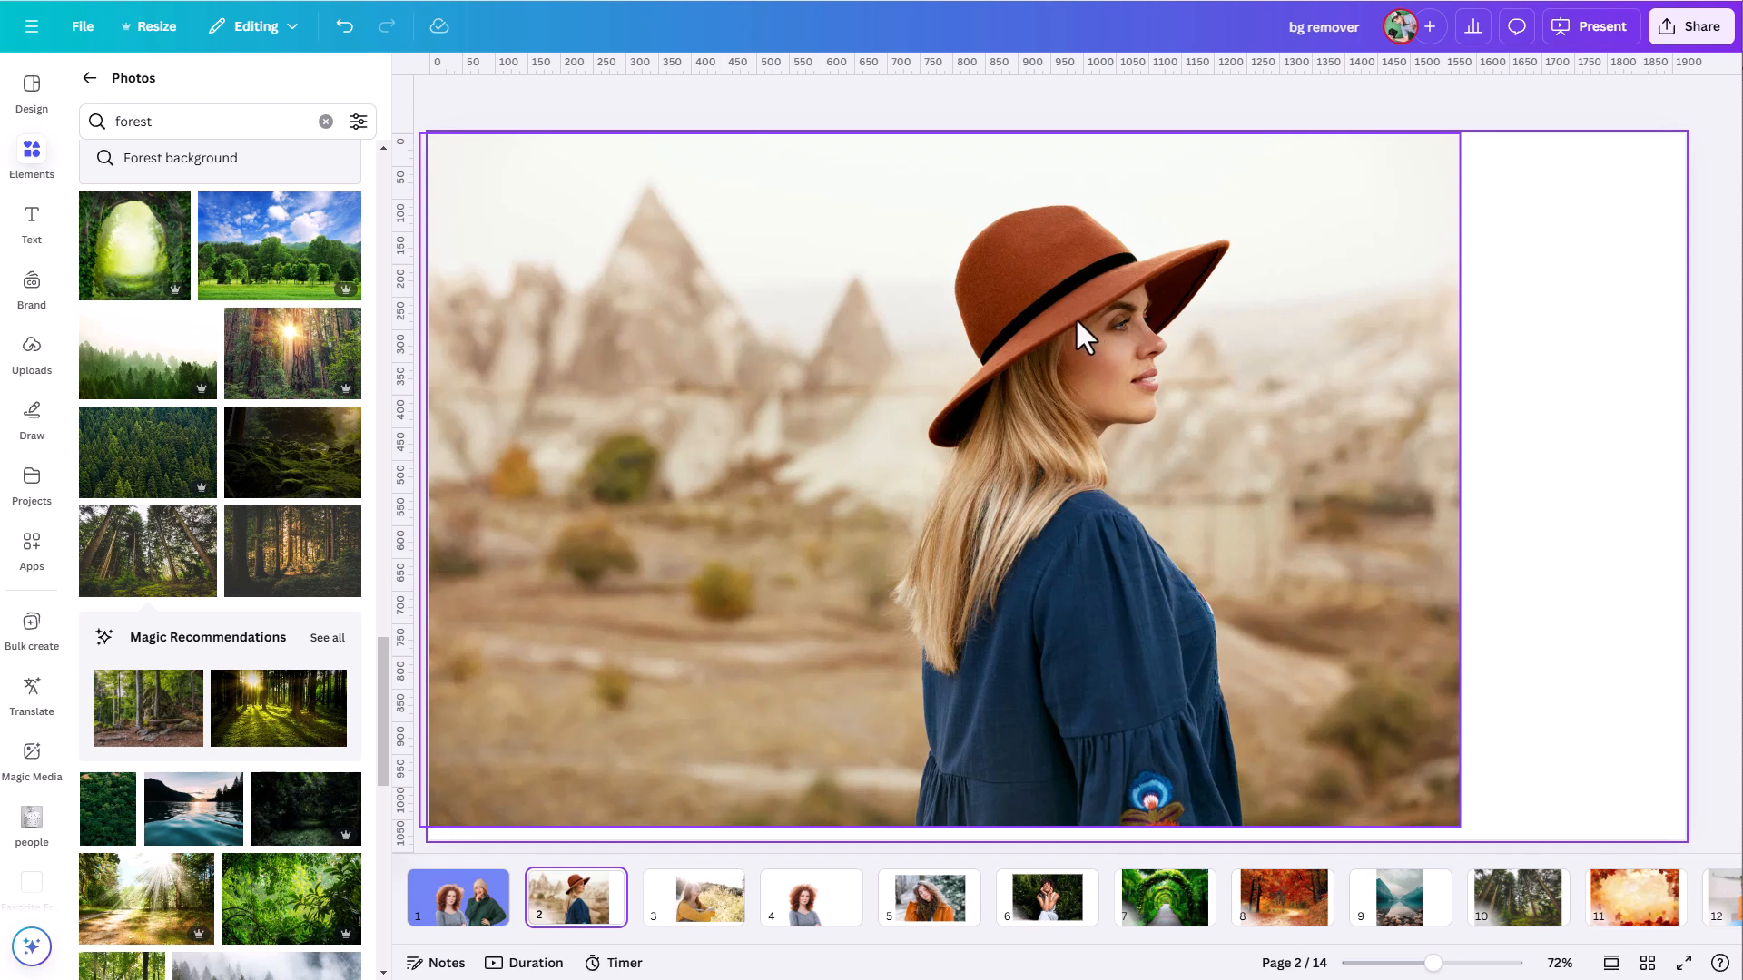
{"action": "left_click", "coordinate": [1026, 590]}
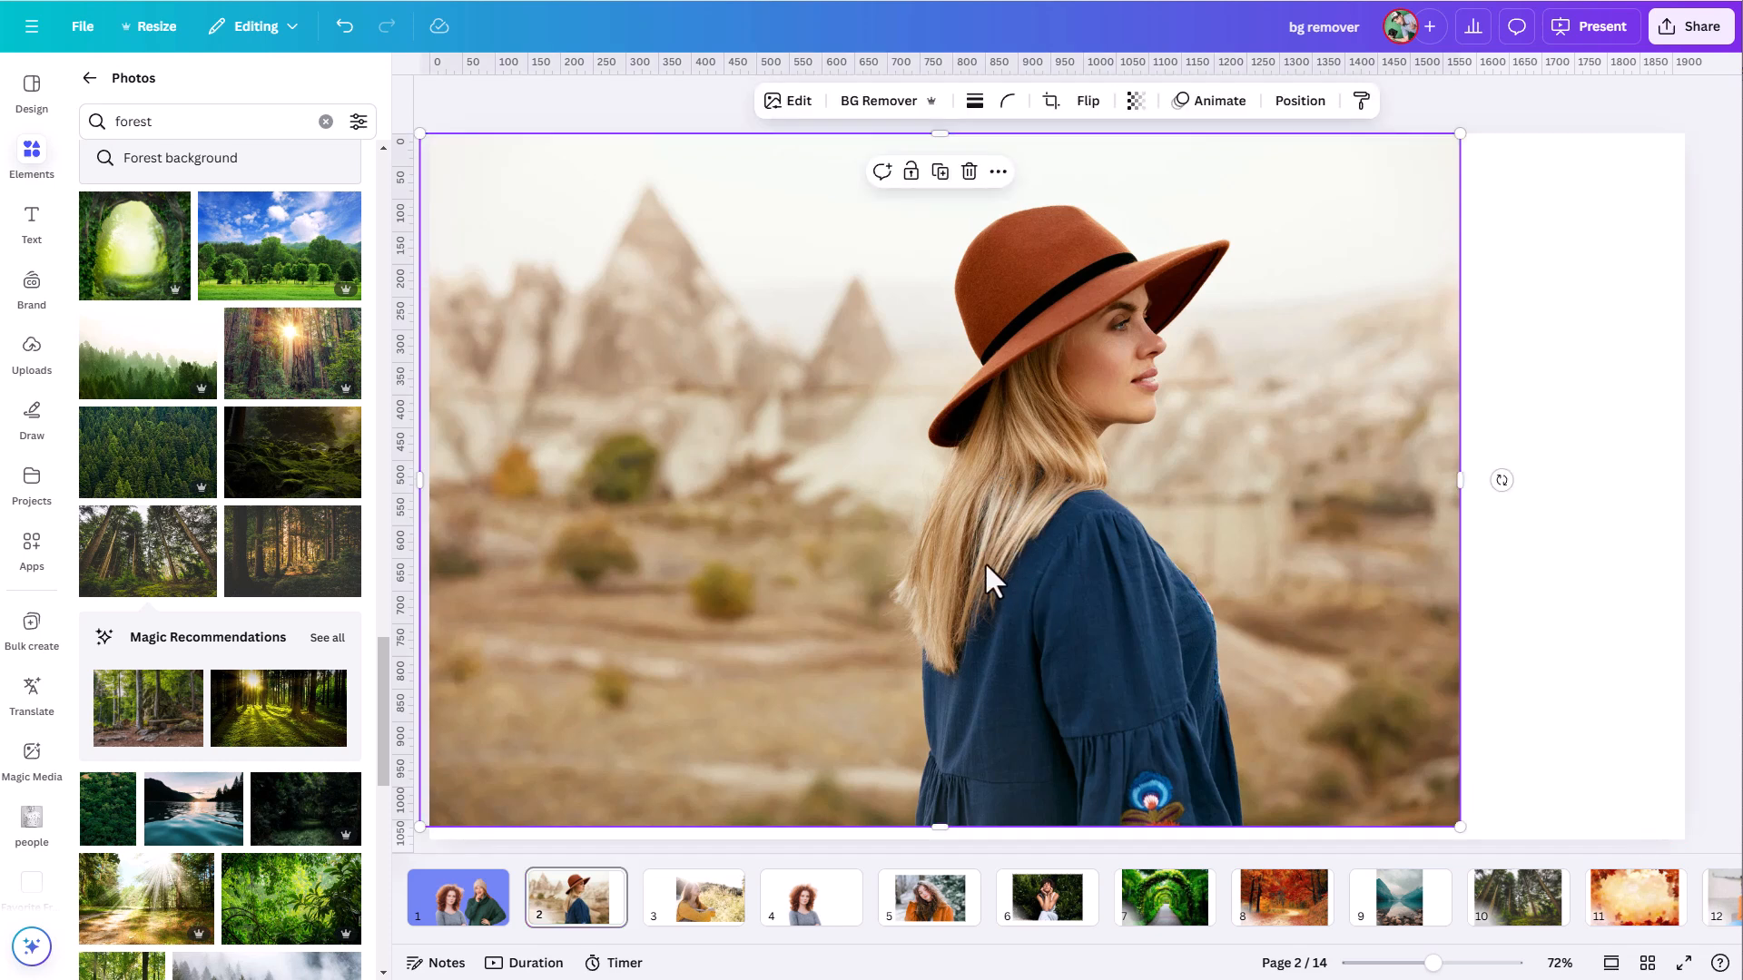
{"action": "left_click", "coordinate": [867, 103]}
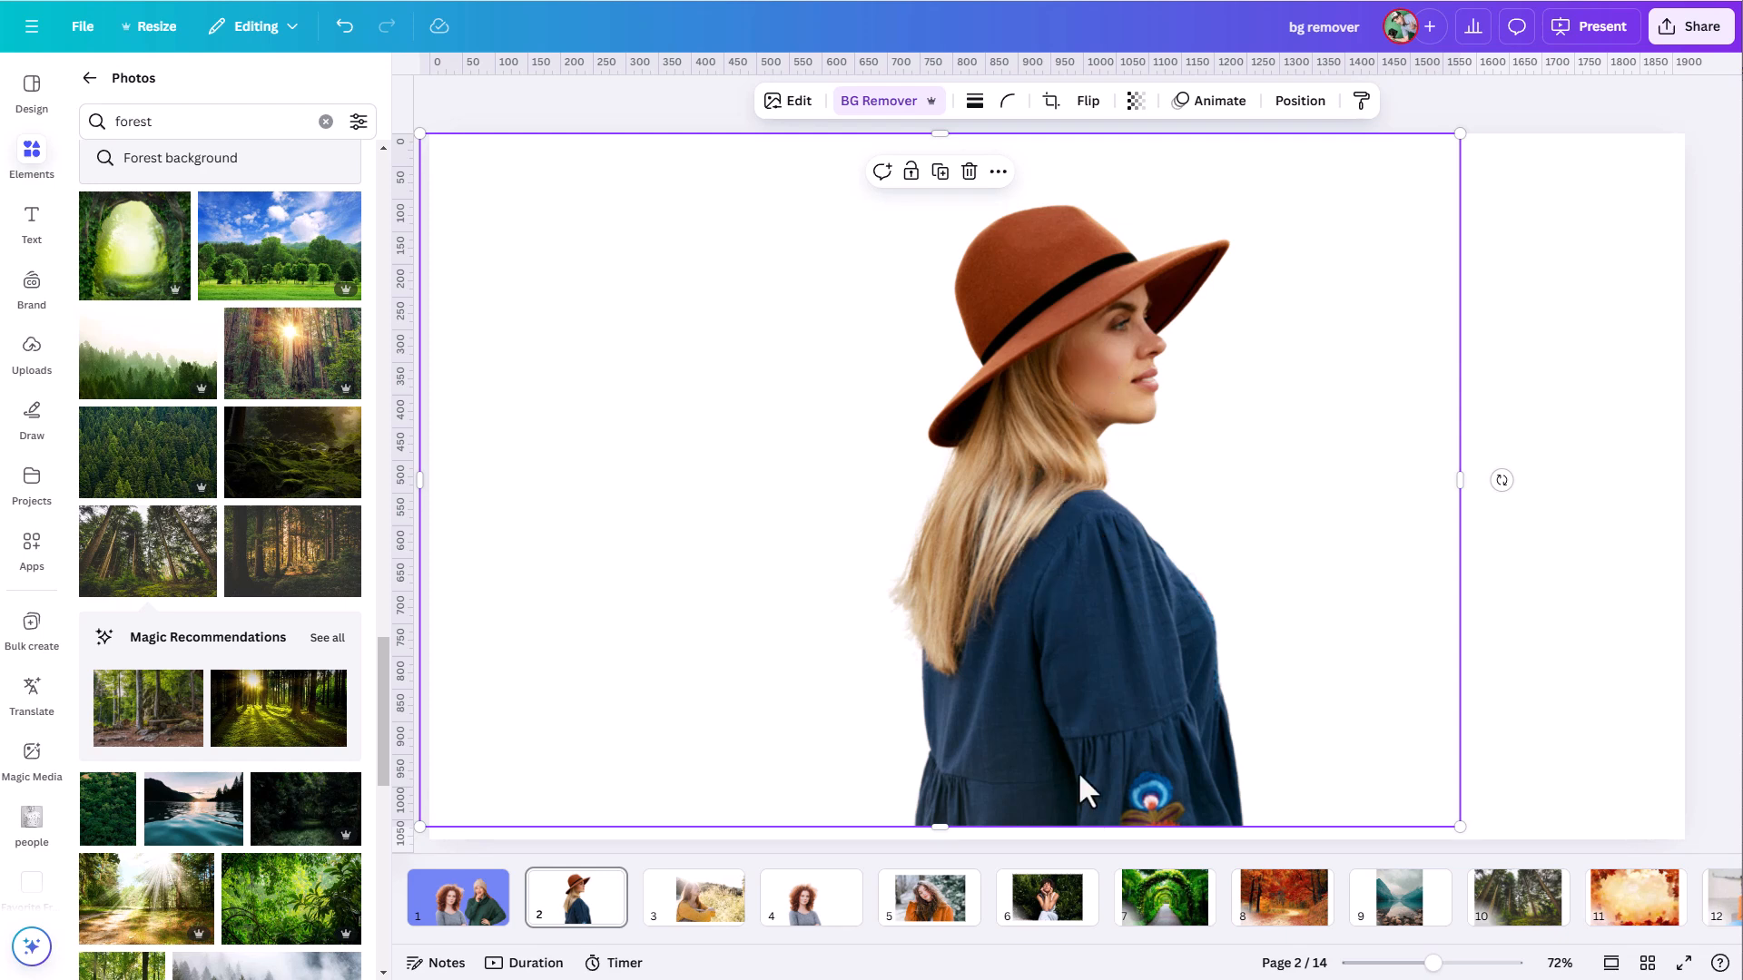
- Paste the brown-hat cutout onto the garden arch photo on page 7, shrink it and place it at the bottom over the path
{"action": "left_click", "coordinate": [1165, 922]}
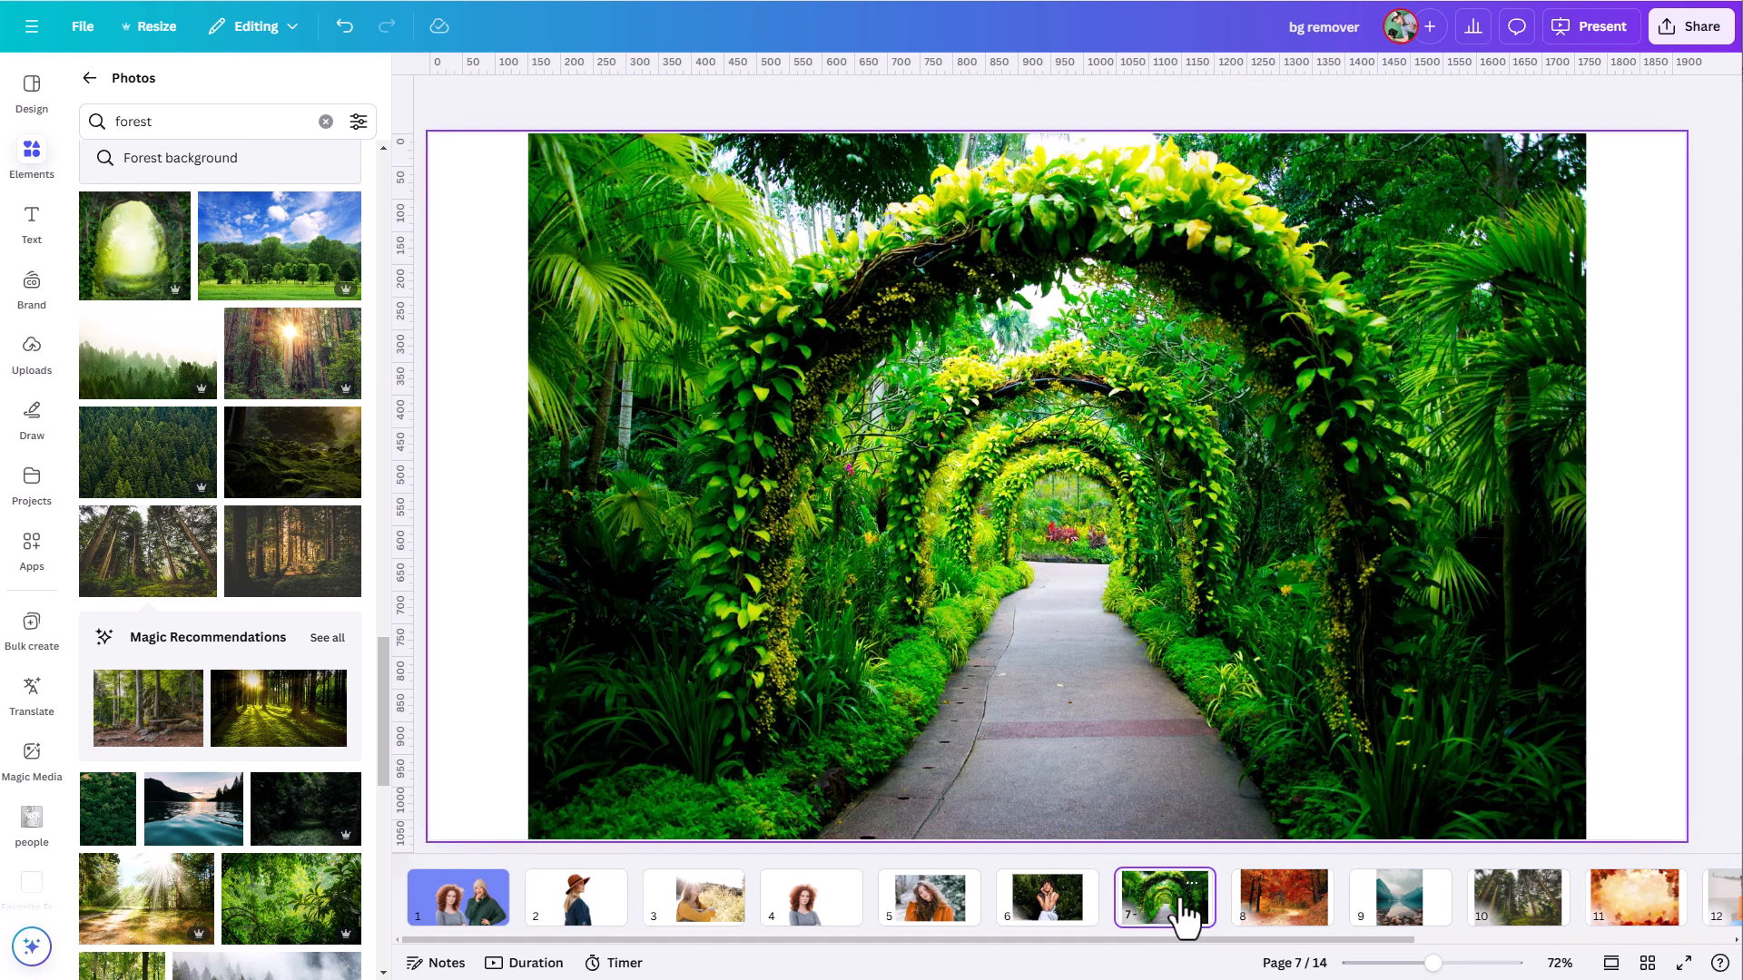
{"action": "key", "text": "ctrl+v"}
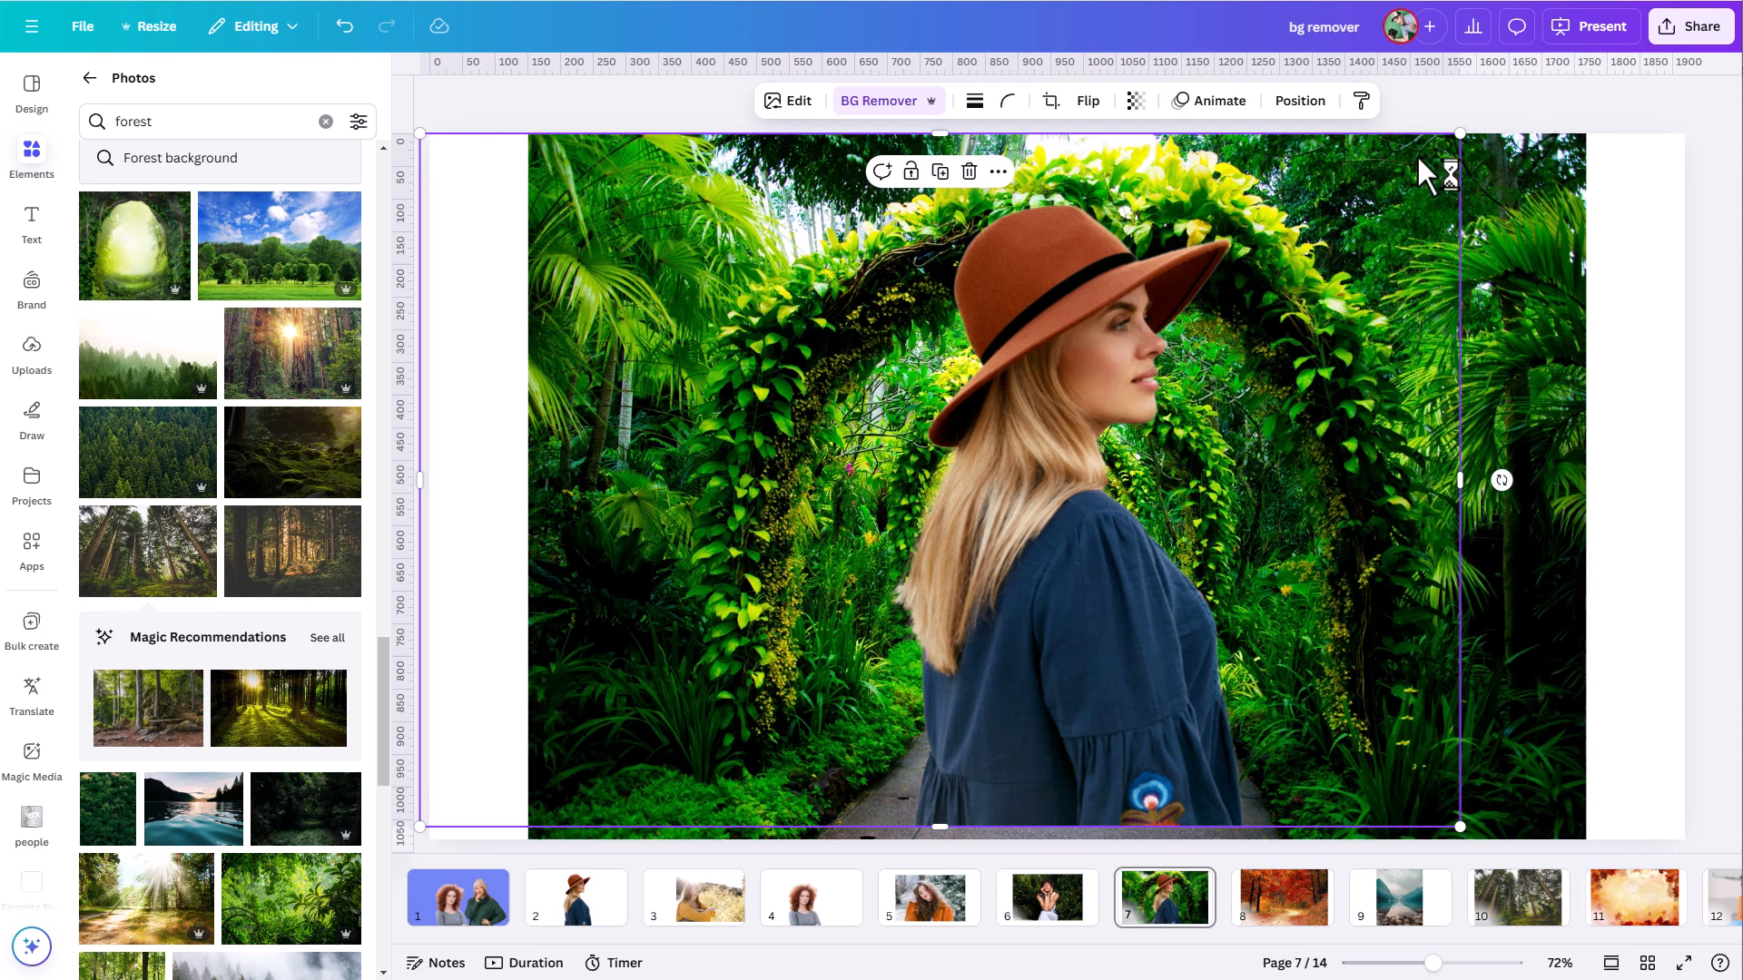
{"action": "left_click_drag", "start_coordinate": [1455, 134], "coordinate": [1336, 239]}
{"action": "left_click_drag", "start_coordinate": [1018, 679], "coordinate": [1098, 706]}
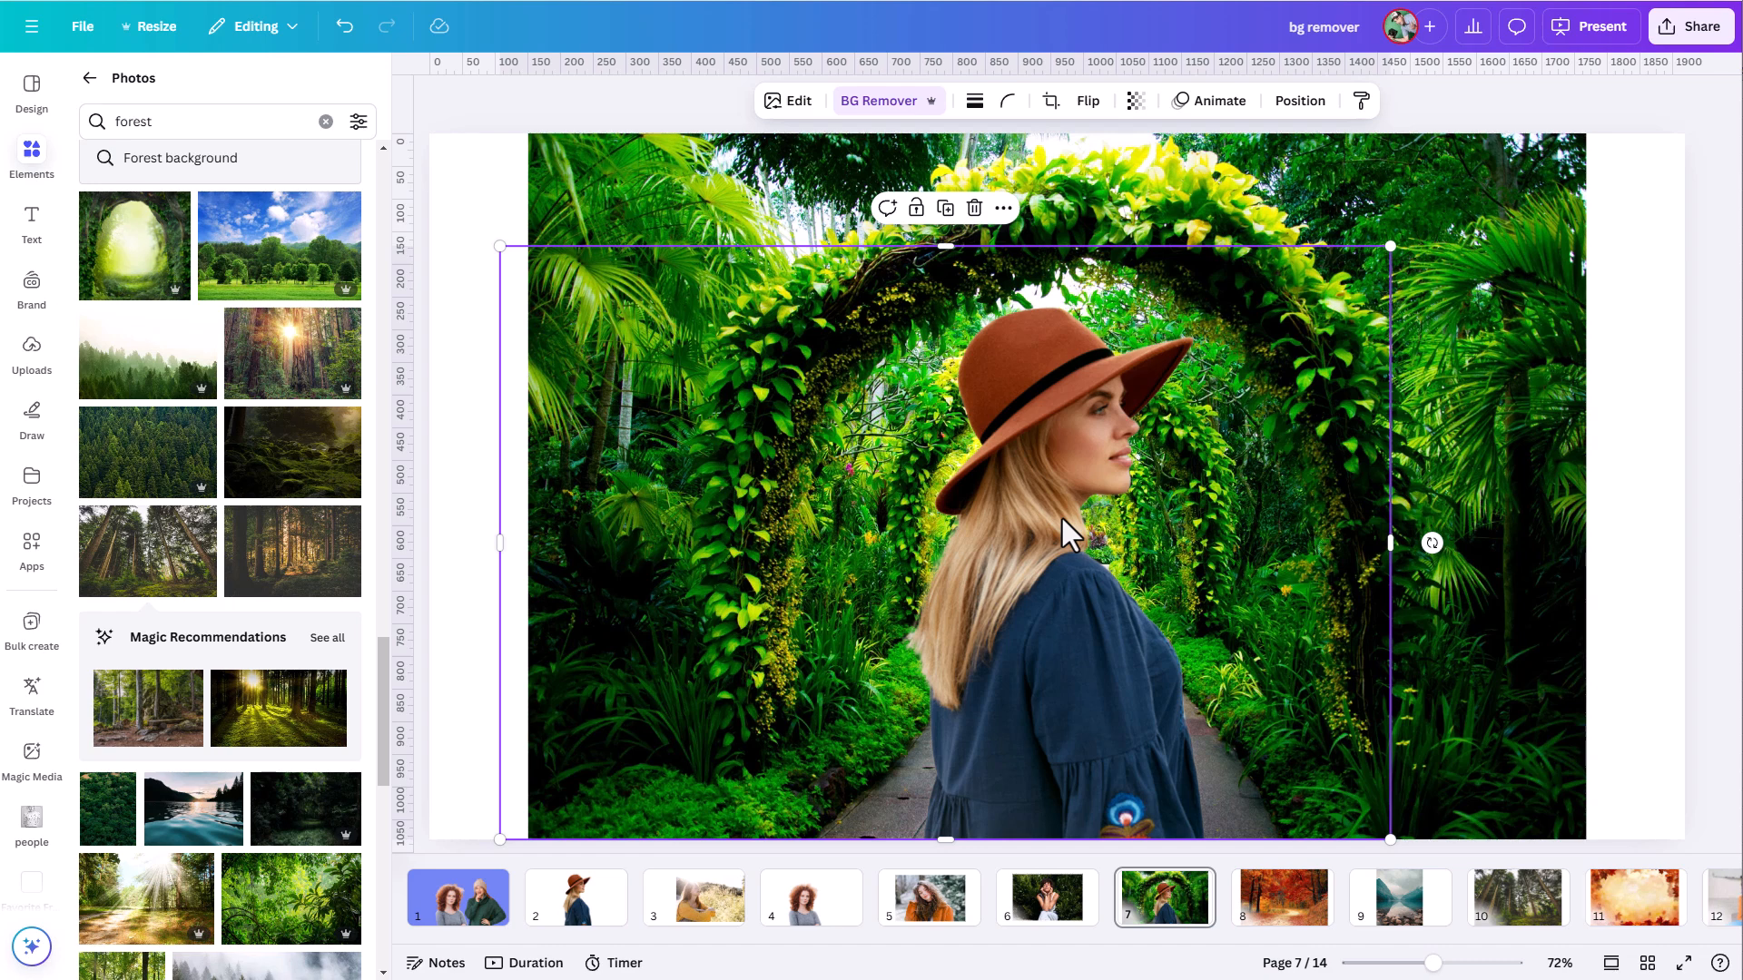
- Paste the brown-hat cutout onto the mountain lake photo on page 9 and lower it to the photo's bottom edge
{"action": "left_click", "coordinate": [1398, 885]}
{"action": "key", "text": "ctrl+v"}
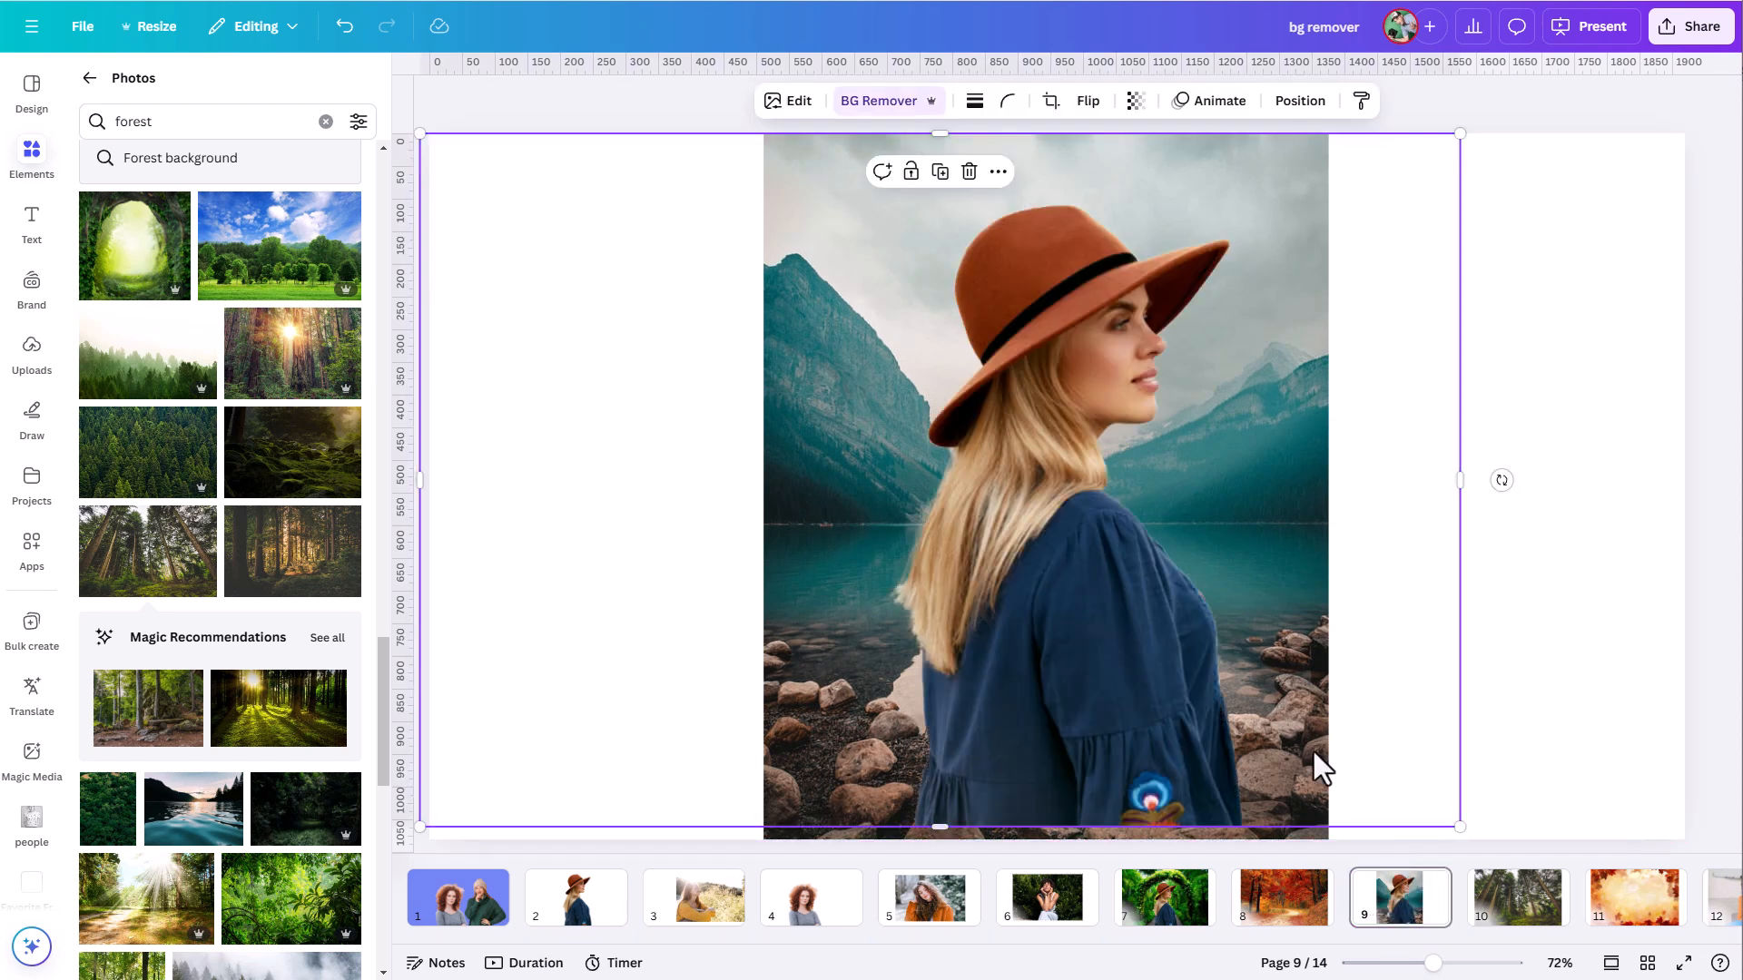
{"action": "left_click_drag", "start_coordinate": [1086, 587], "coordinate": [1081, 635]}
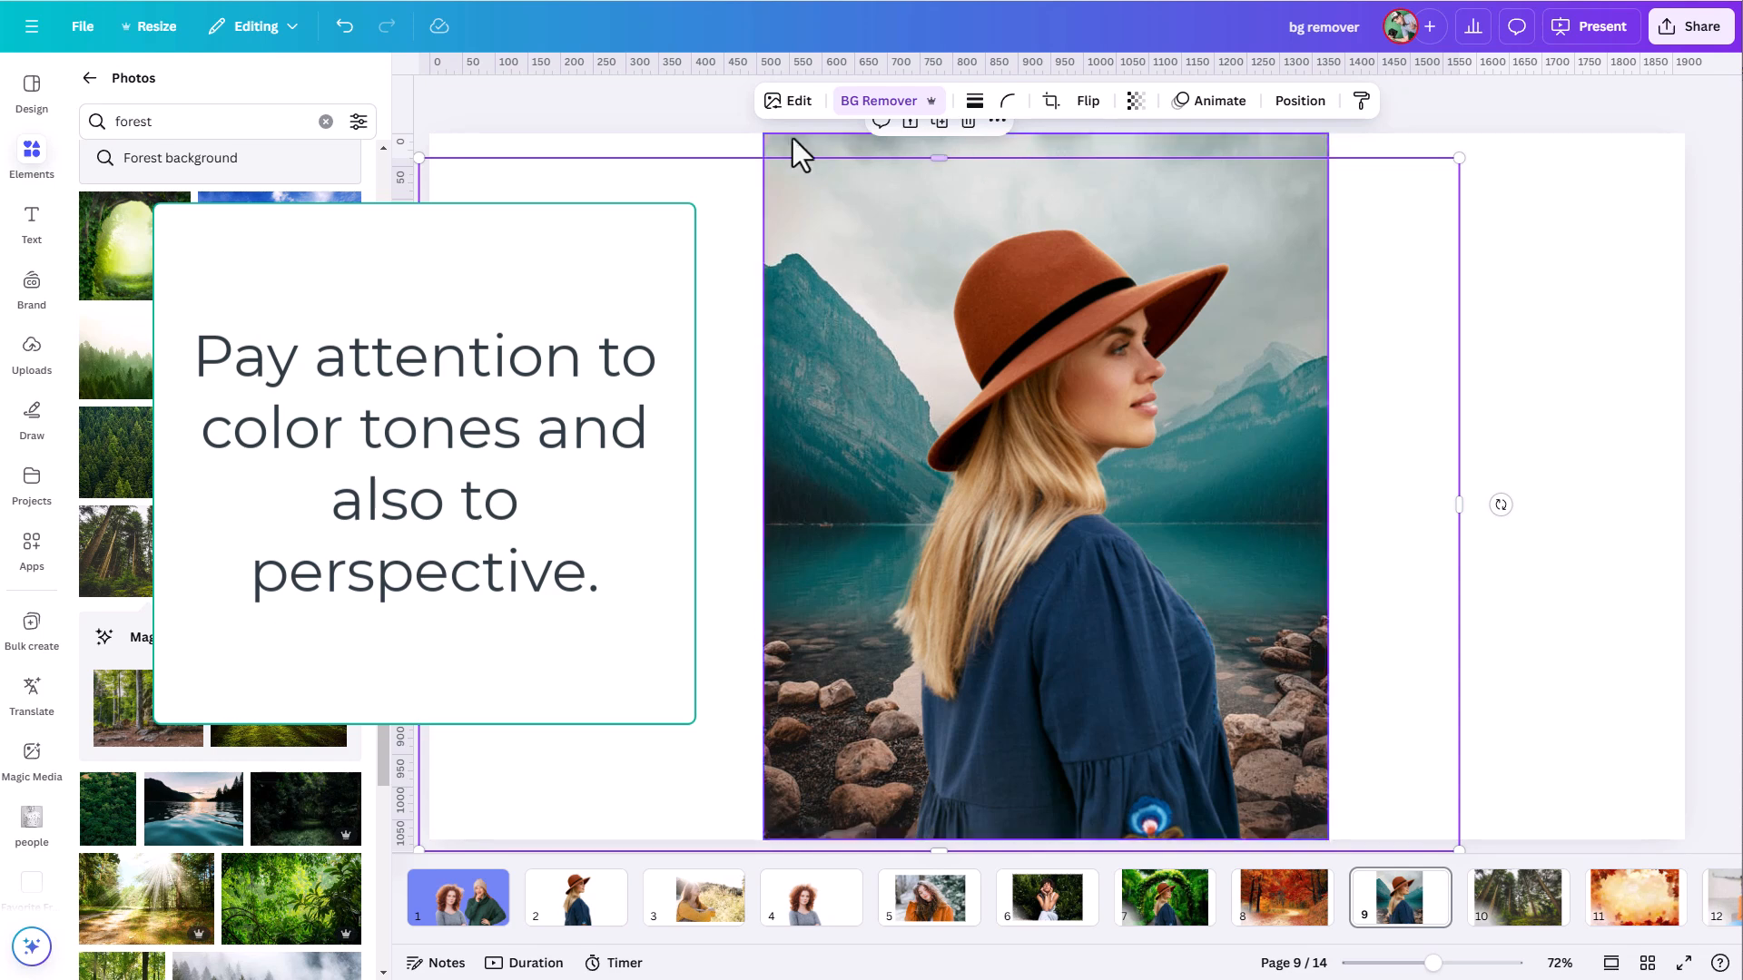
- Adjust the page 9 cutout's white balance to temperature -32 and tint -21
{"action": "left_click", "coordinate": [793, 102]}
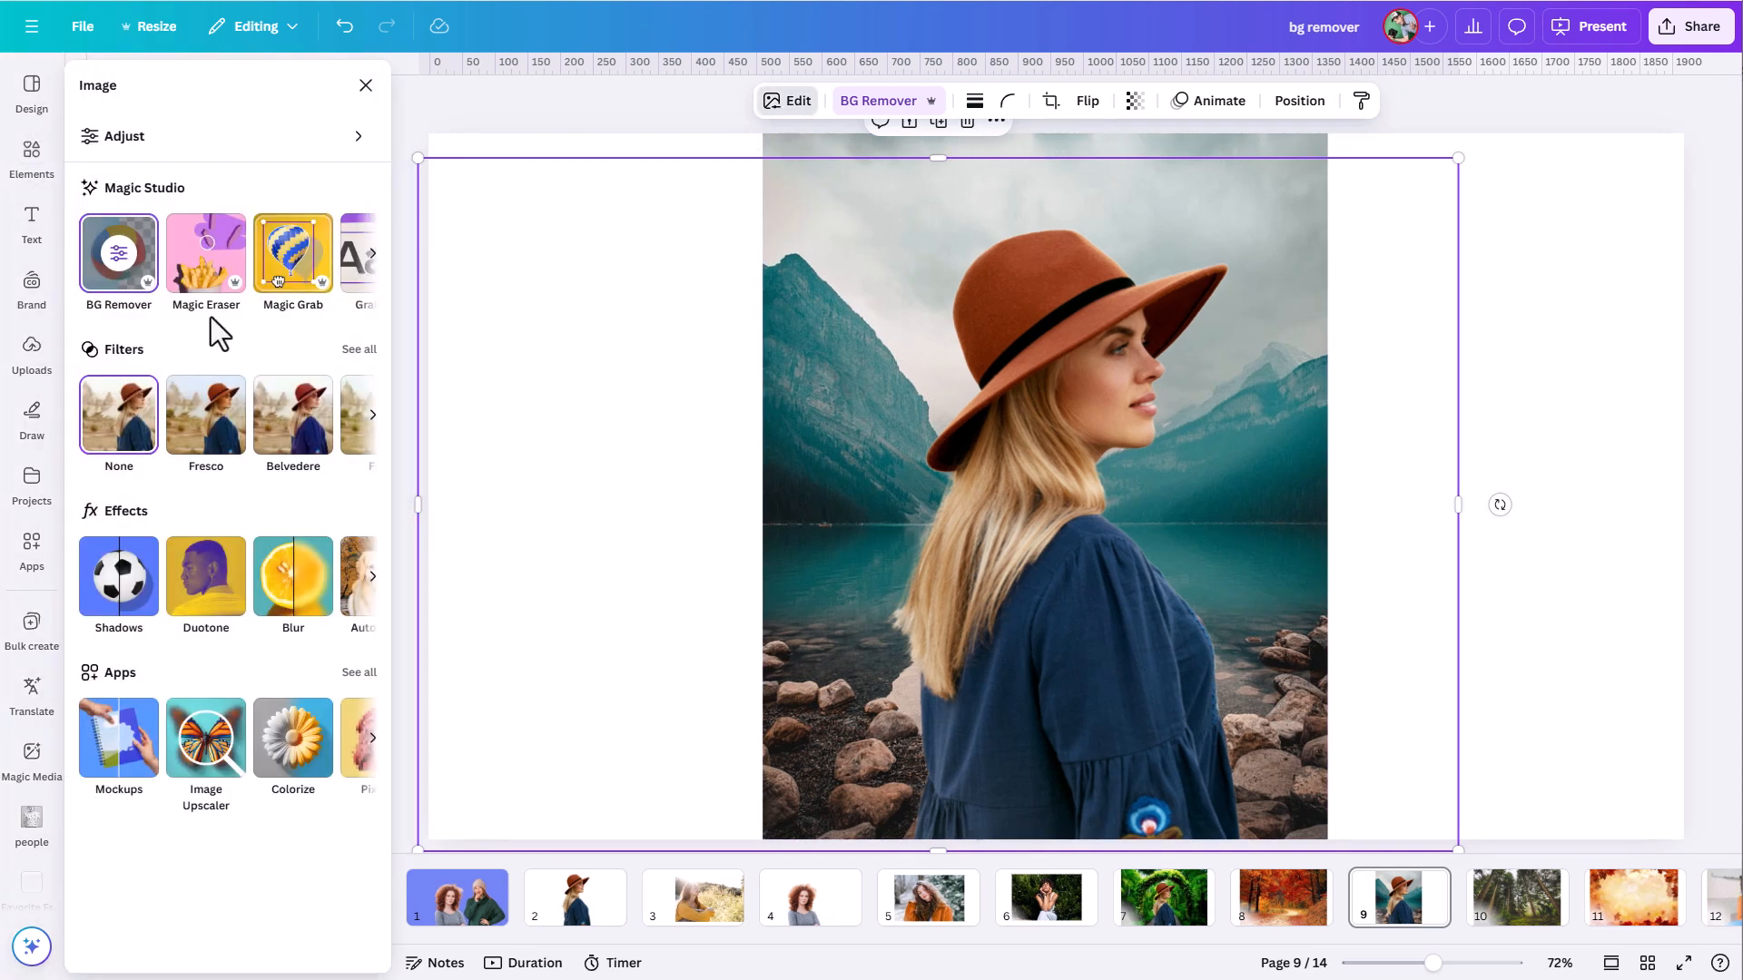
{"action": "left_click", "coordinate": [352, 138]}
{"action": "left_click_drag", "start_coordinate": [195, 330], "coordinate": [162, 345]}
{"action": "left_click_drag", "start_coordinate": [193, 402], "coordinate": [173, 402]}
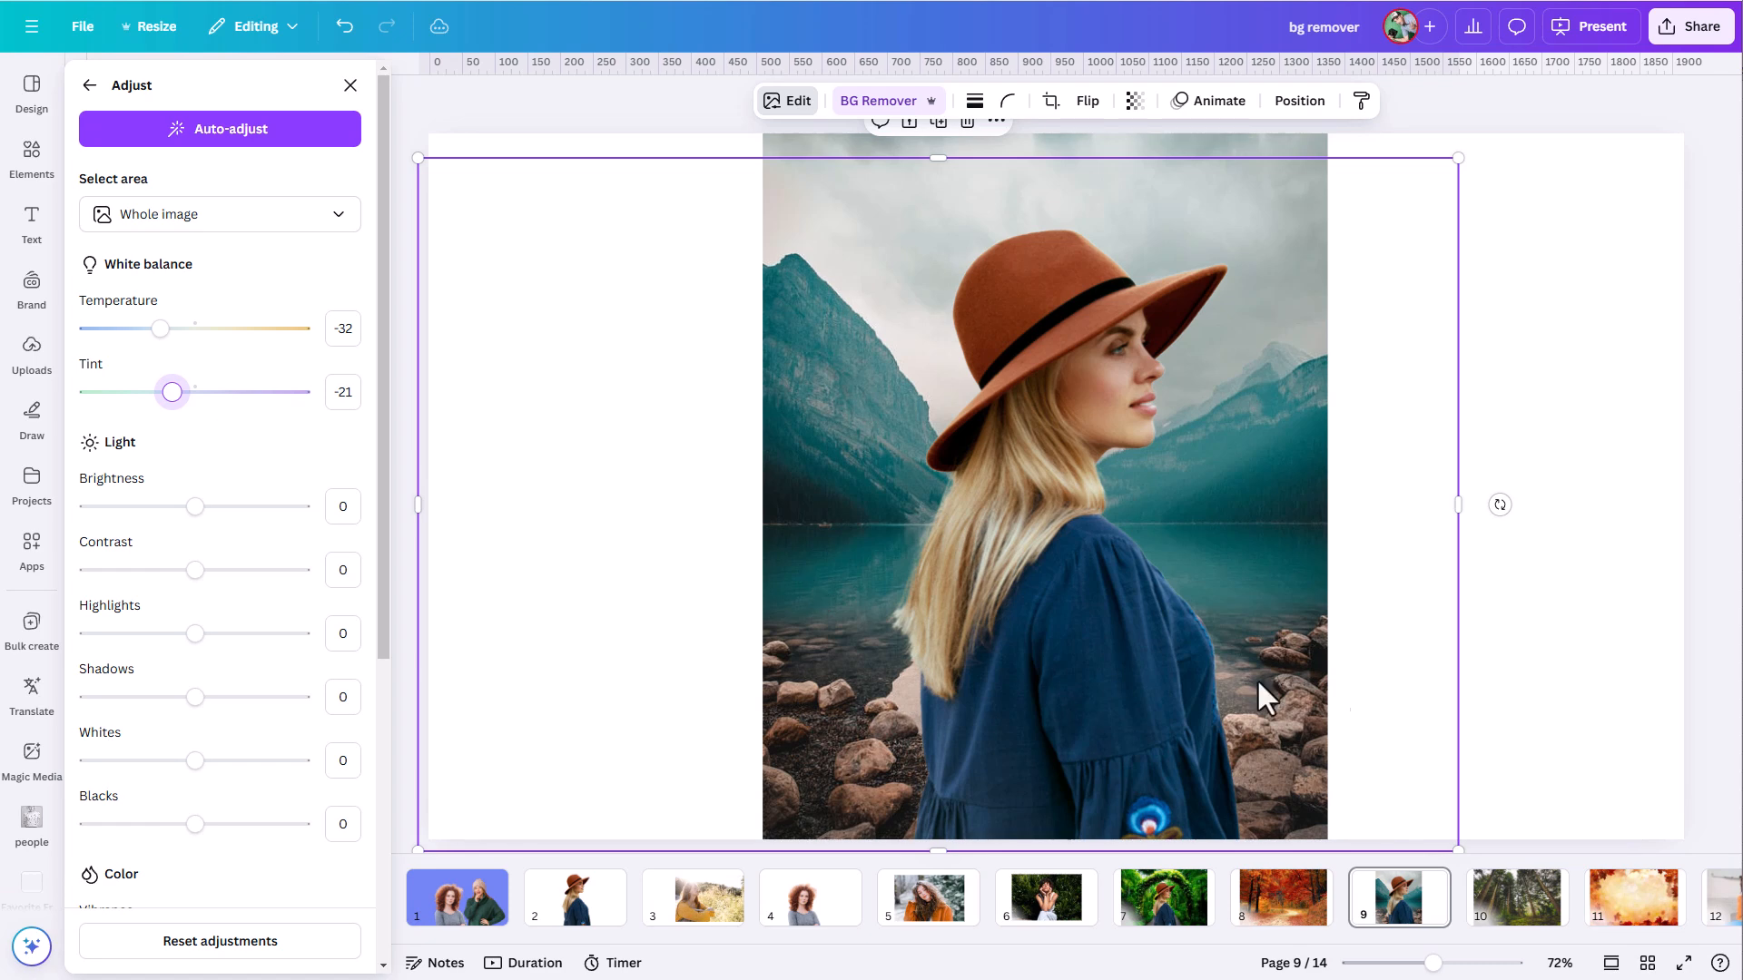
{"action": "left_click", "coordinate": [1514, 696]}
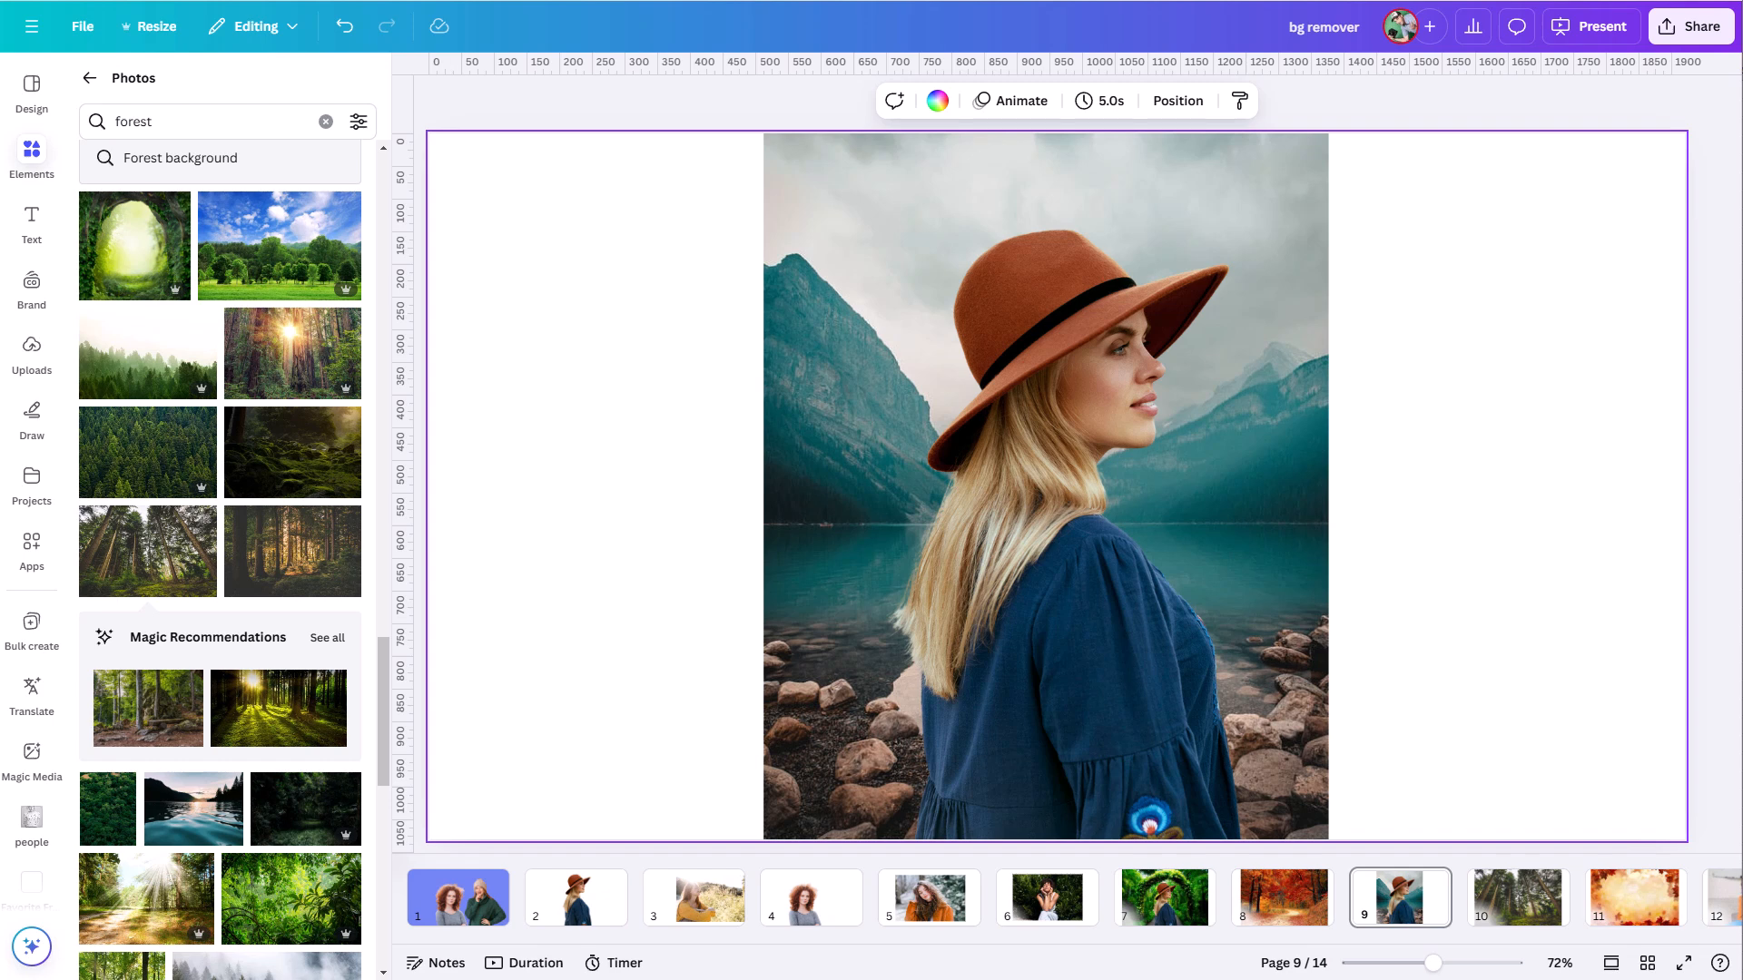
- Remove the background from the page 12 photo of the woman in the orange blazer
{"action": "left_click", "coordinate": [409, 80]}
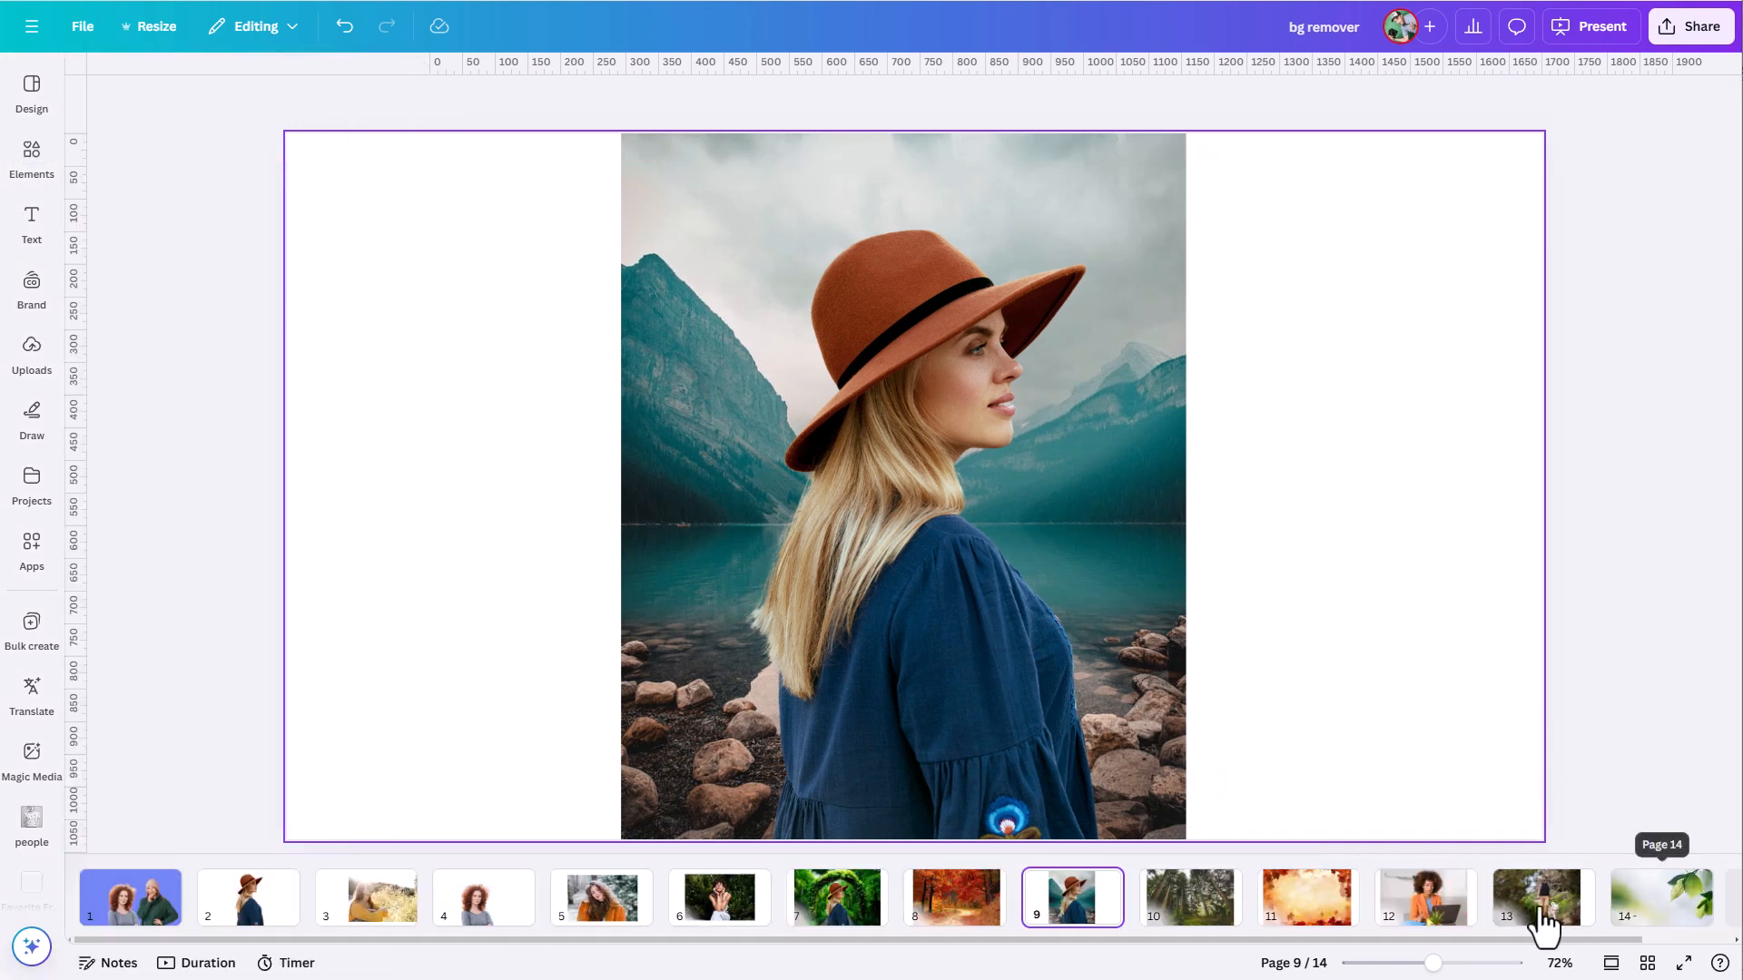
{"action": "left_click", "coordinate": [1424, 912]}
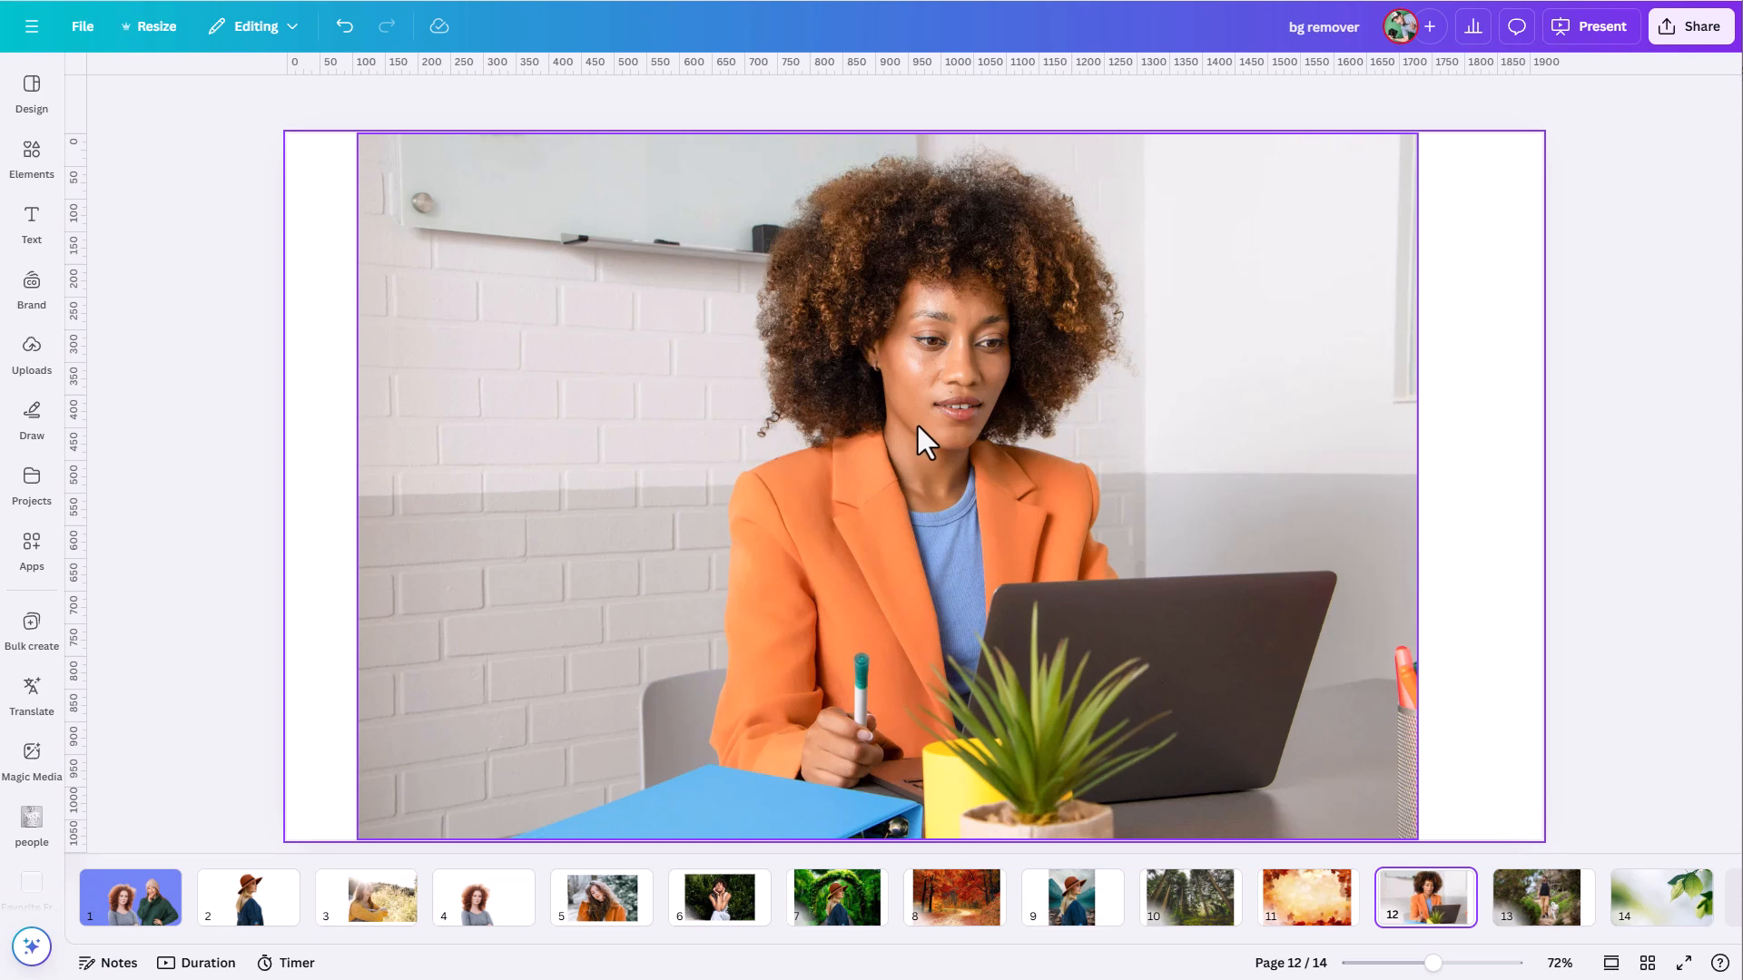
{"action": "left_click", "coordinate": [885, 477]}
{"action": "left_click", "coordinate": [704, 104]}
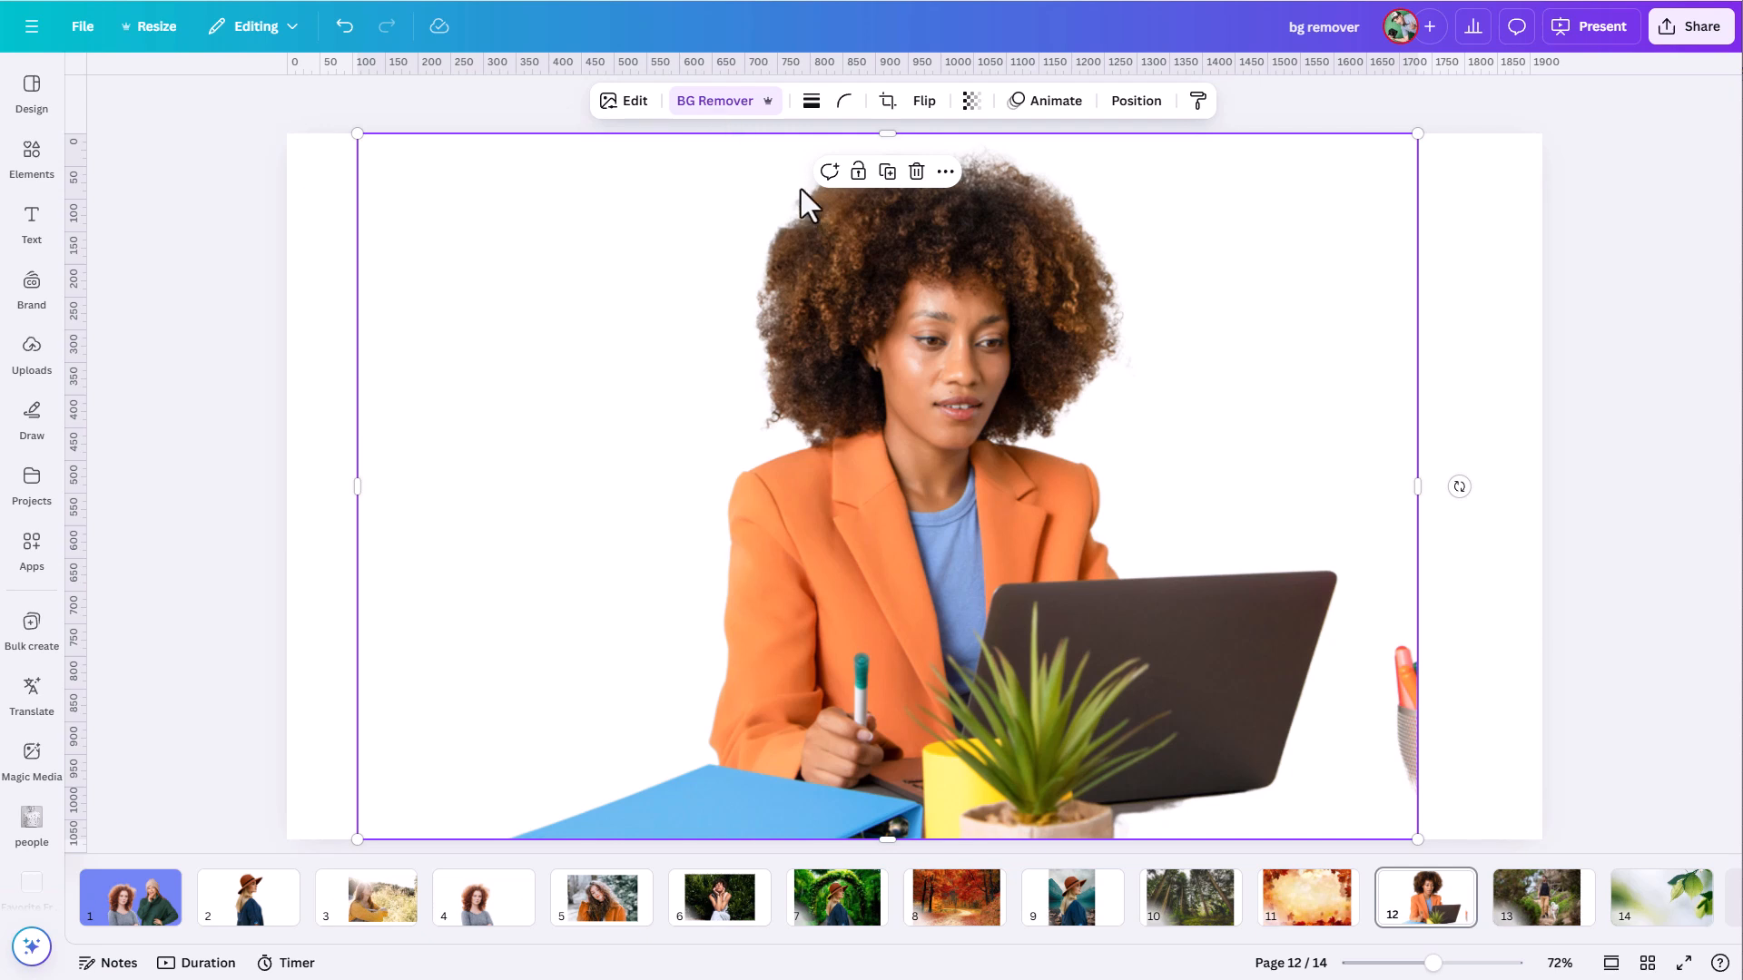
- Set the Background Remover's Erase brush size to 43 and erase the outer edge of the blazer's left-hand shoulder and sleeve
{"action": "left_click", "coordinate": [705, 116]}
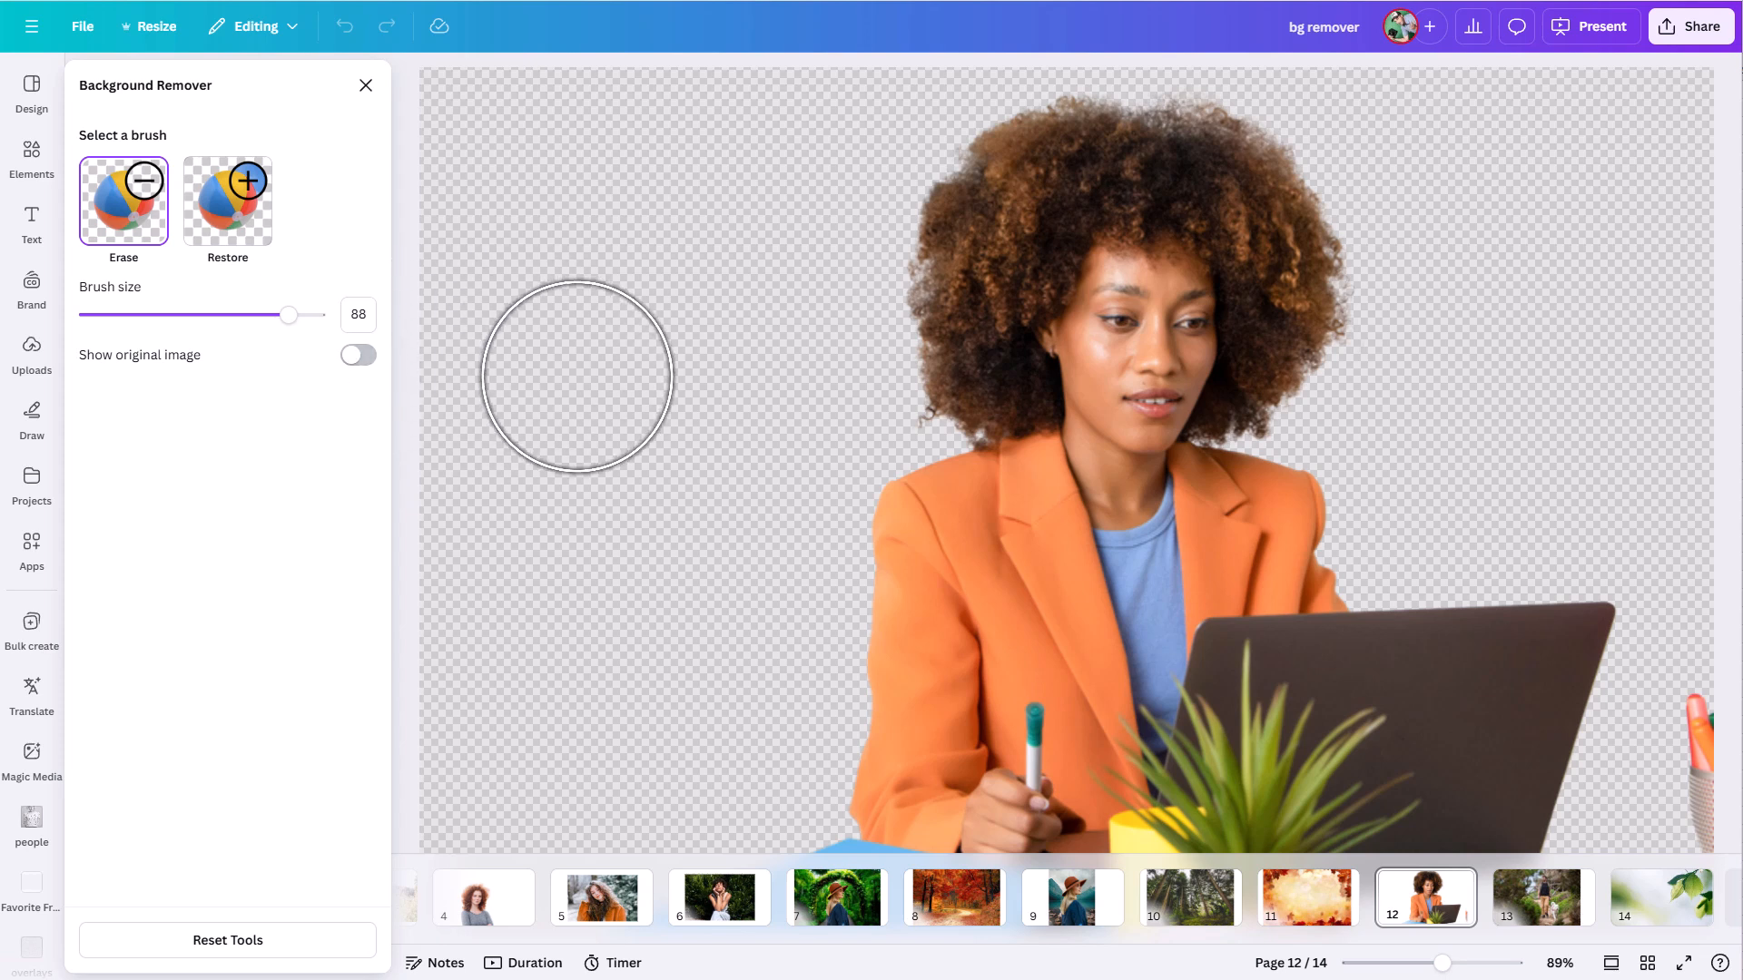
{"action": "left_click_drag", "start_coordinate": [286, 319], "coordinate": [180, 336]}
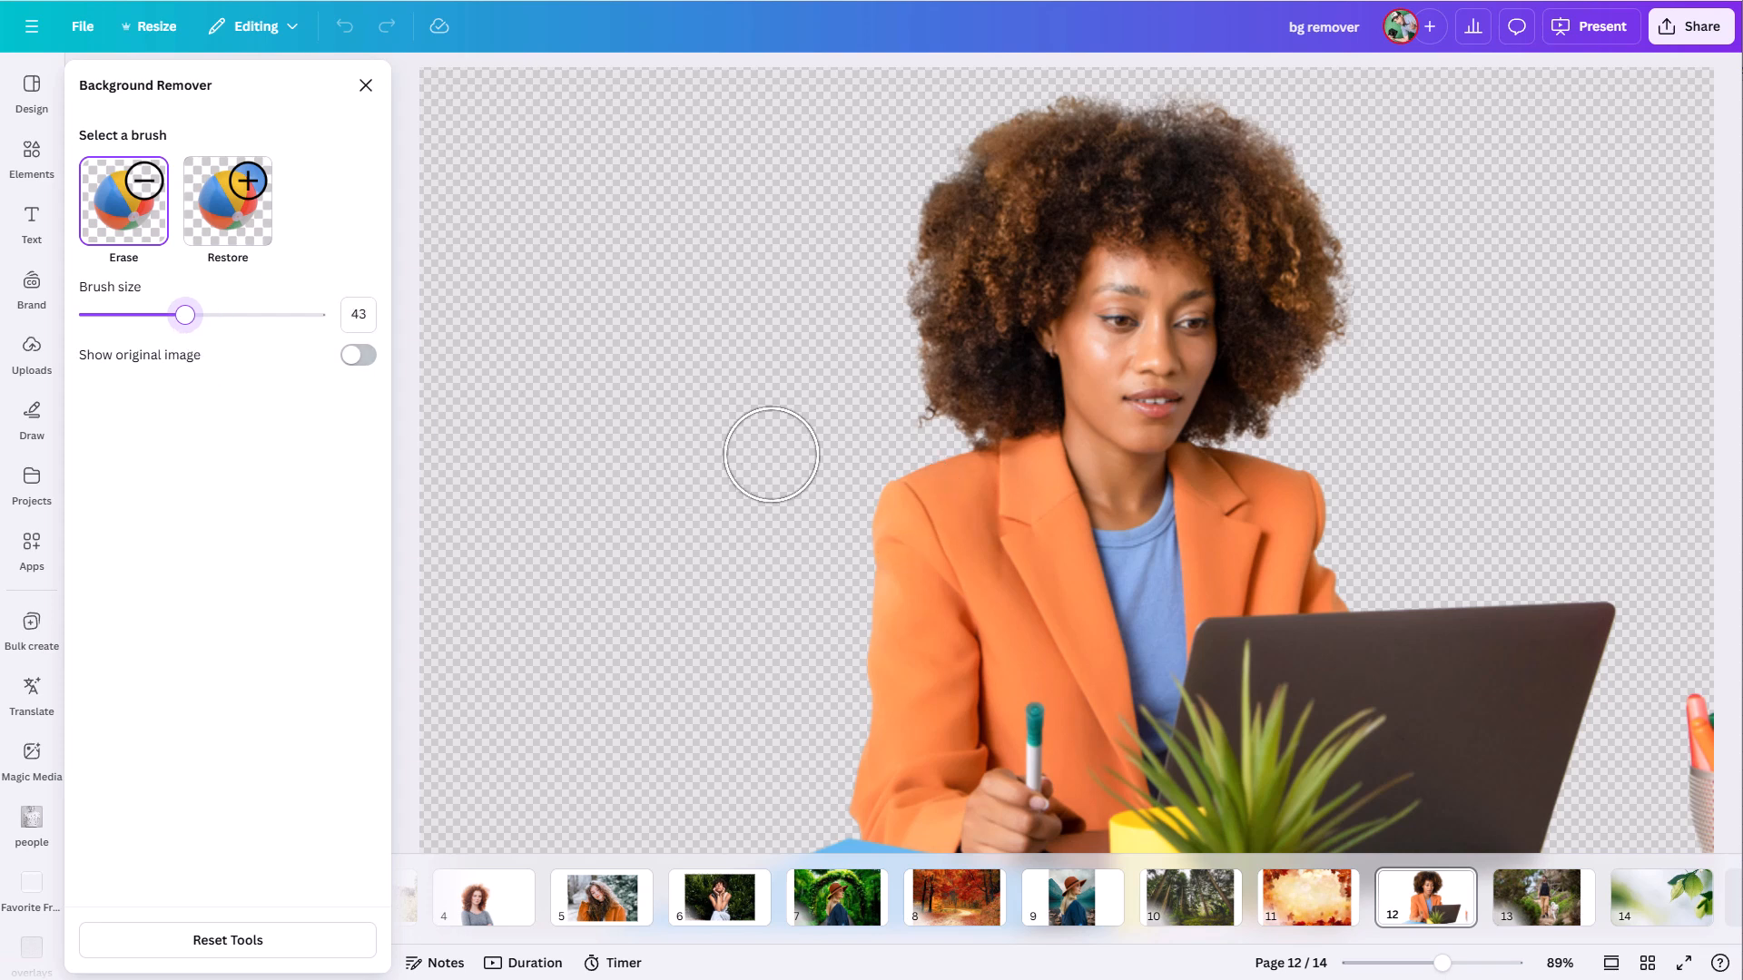
{"action": "mouse_move", "coordinate": [870, 457]}
{"action": "left_mouse_down"}
{"action": "mouse_move", "coordinate": [841, 564]}
{"action": "mouse_move", "coordinate": [803, 591]}
{"action": "mouse_move", "coordinate": [767, 579]}
{"action": "left_mouse_up"}
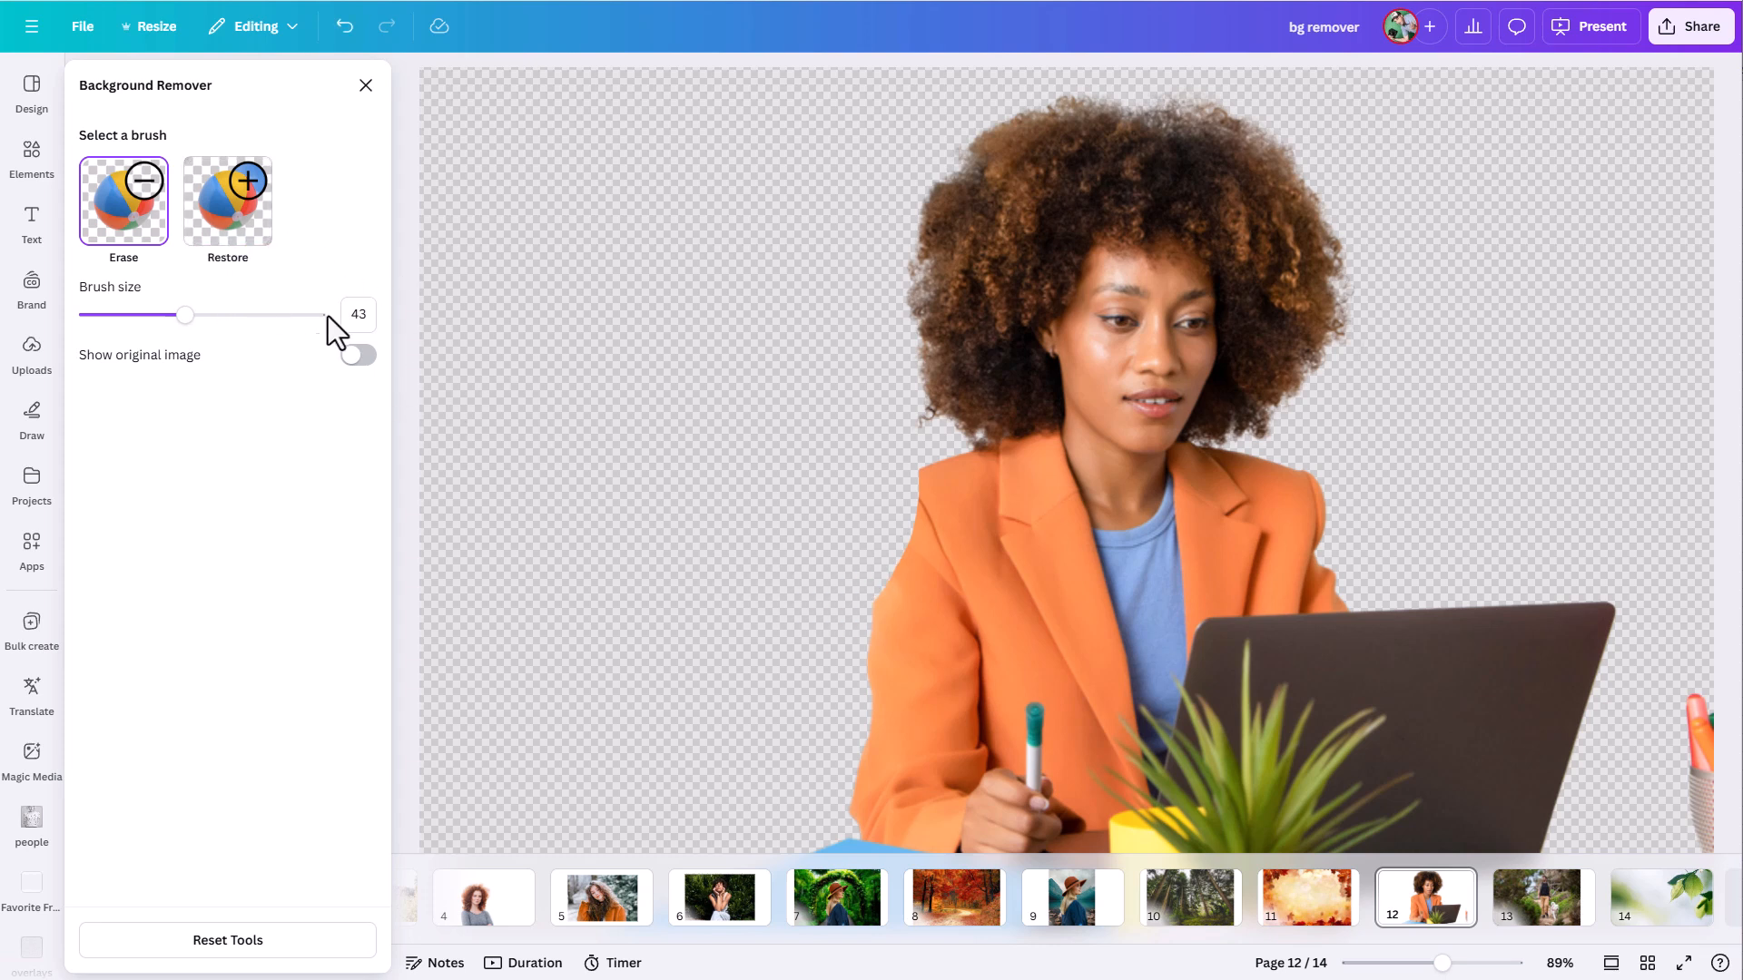
{"action": "key", "text": "ctrl+z"}
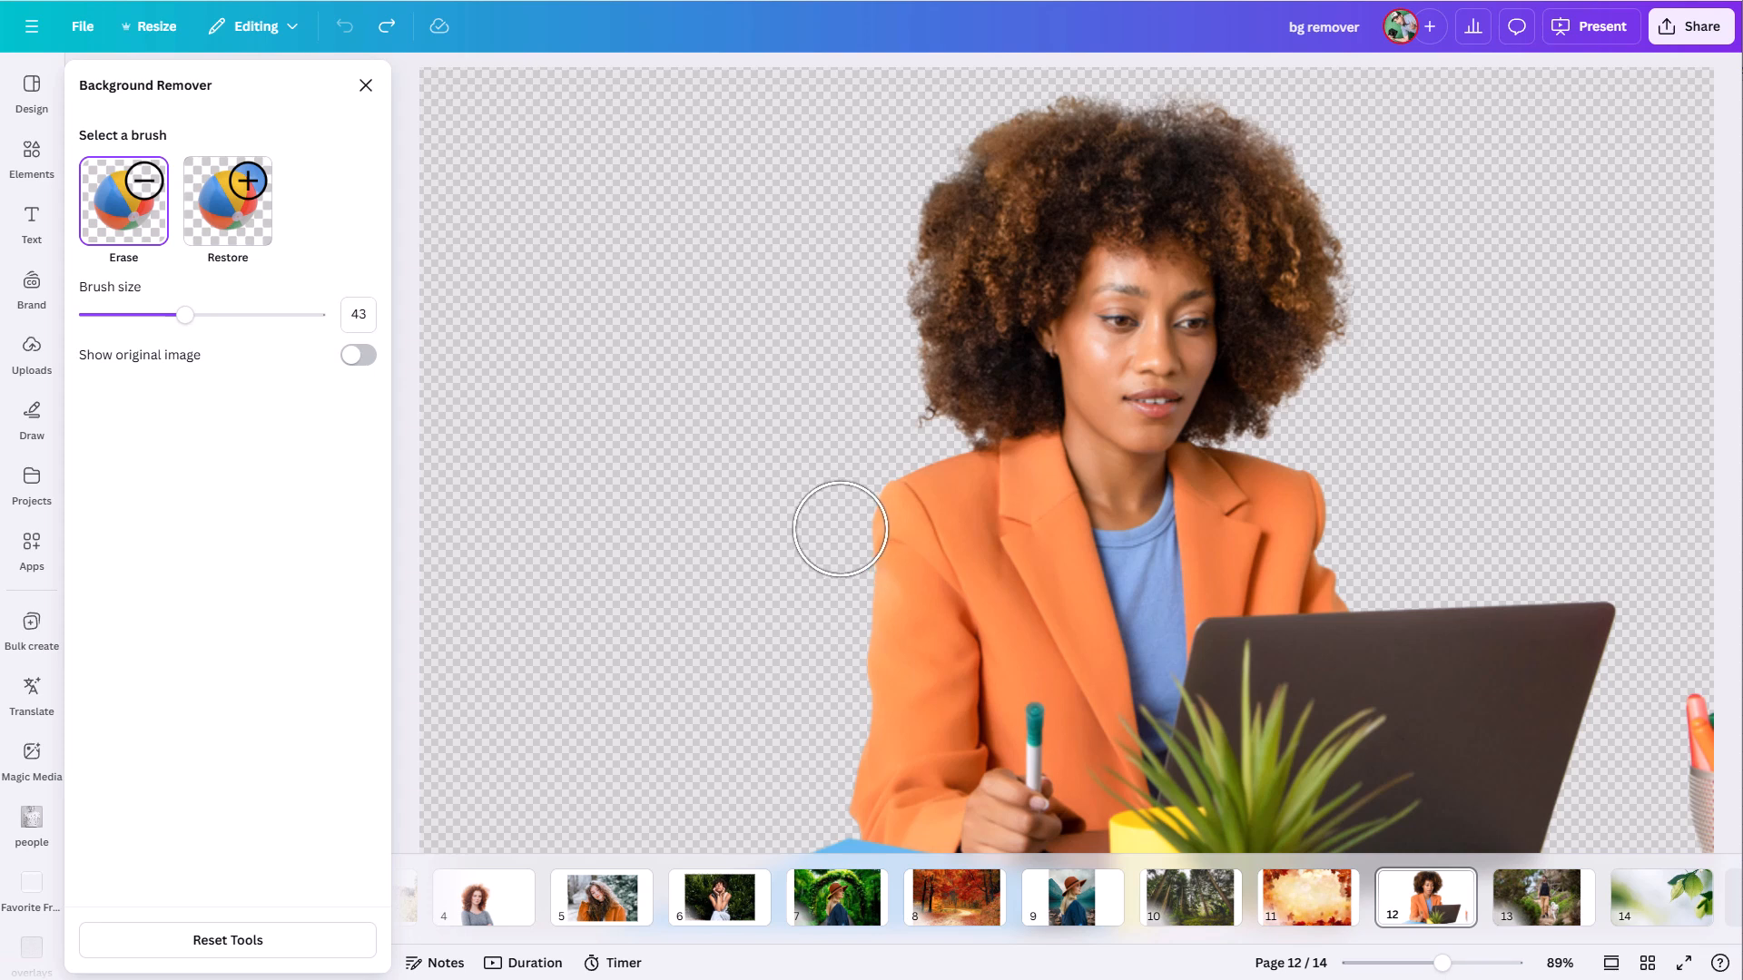
{"action": "mouse_move", "coordinate": [863, 505]}
{"action": "left_mouse_down"}
{"action": "mouse_move", "coordinate": [887, 510]}
{"action": "mouse_move", "coordinate": [861, 615]}
{"action": "left_mouse_up"}
- Try to bring back the erased blazer shoulder and sleeve with the Restore brush, and undo the stroke
{"action": "left_click", "coordinate": [241, 229]}
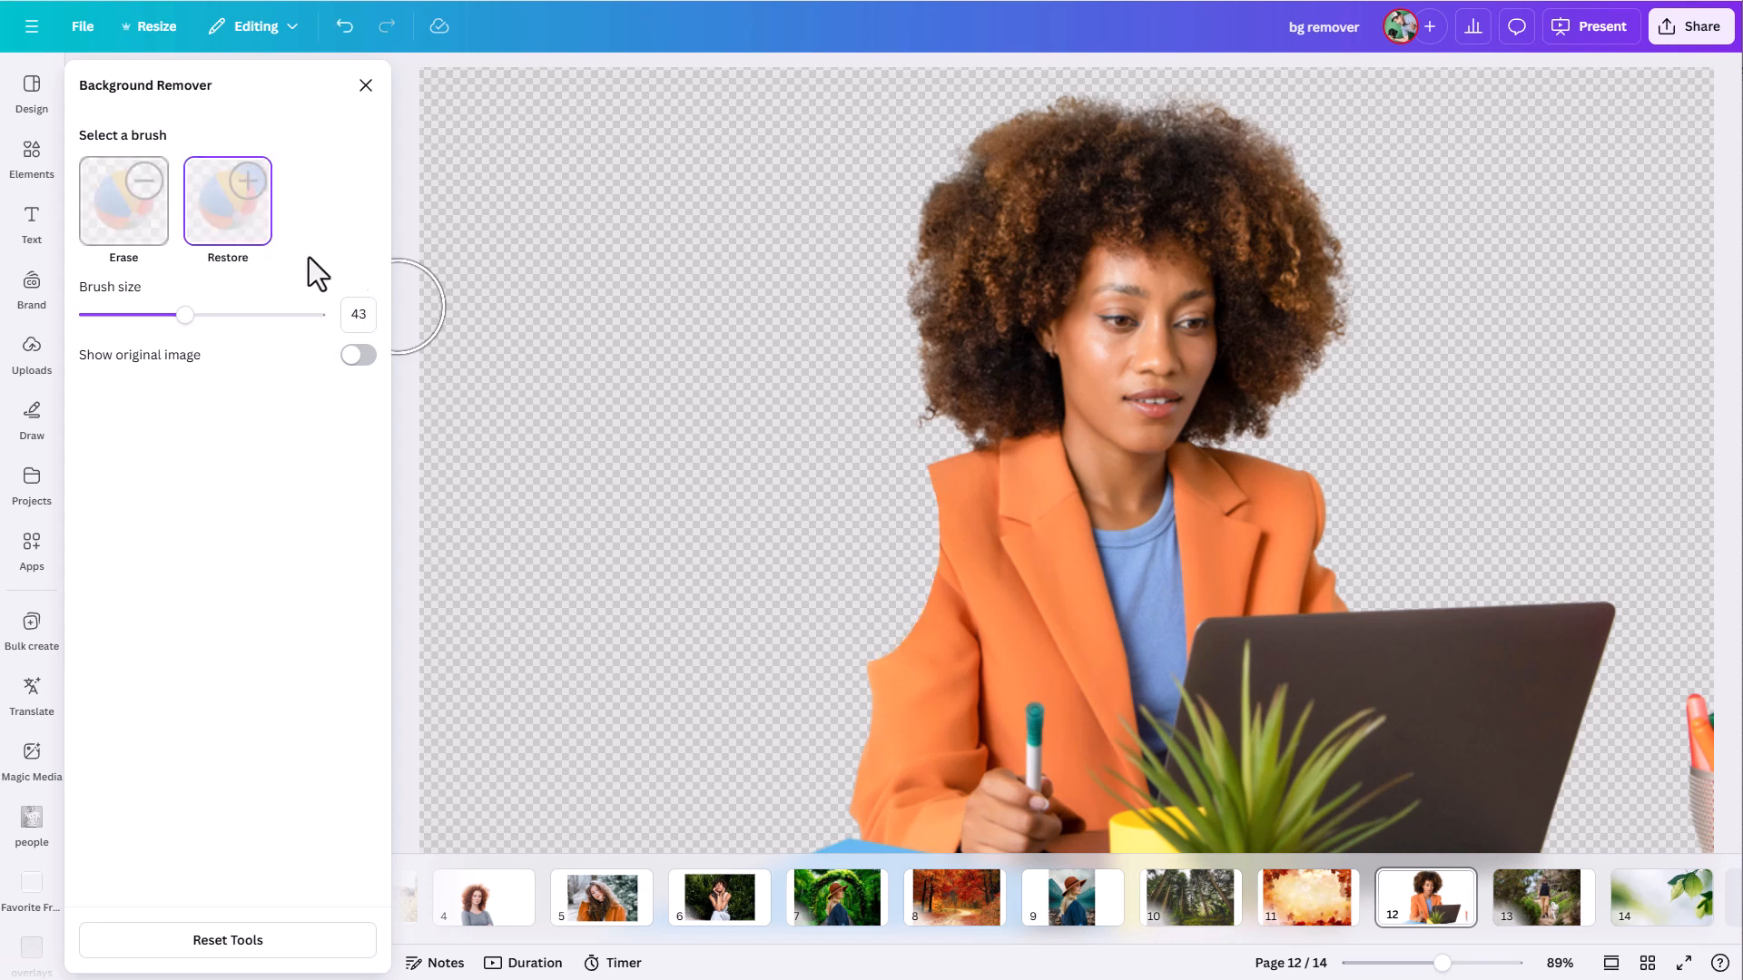
{"action": "left_click_drag", "start_coordinate": [906, 488], "coordinate": [874, 657]}
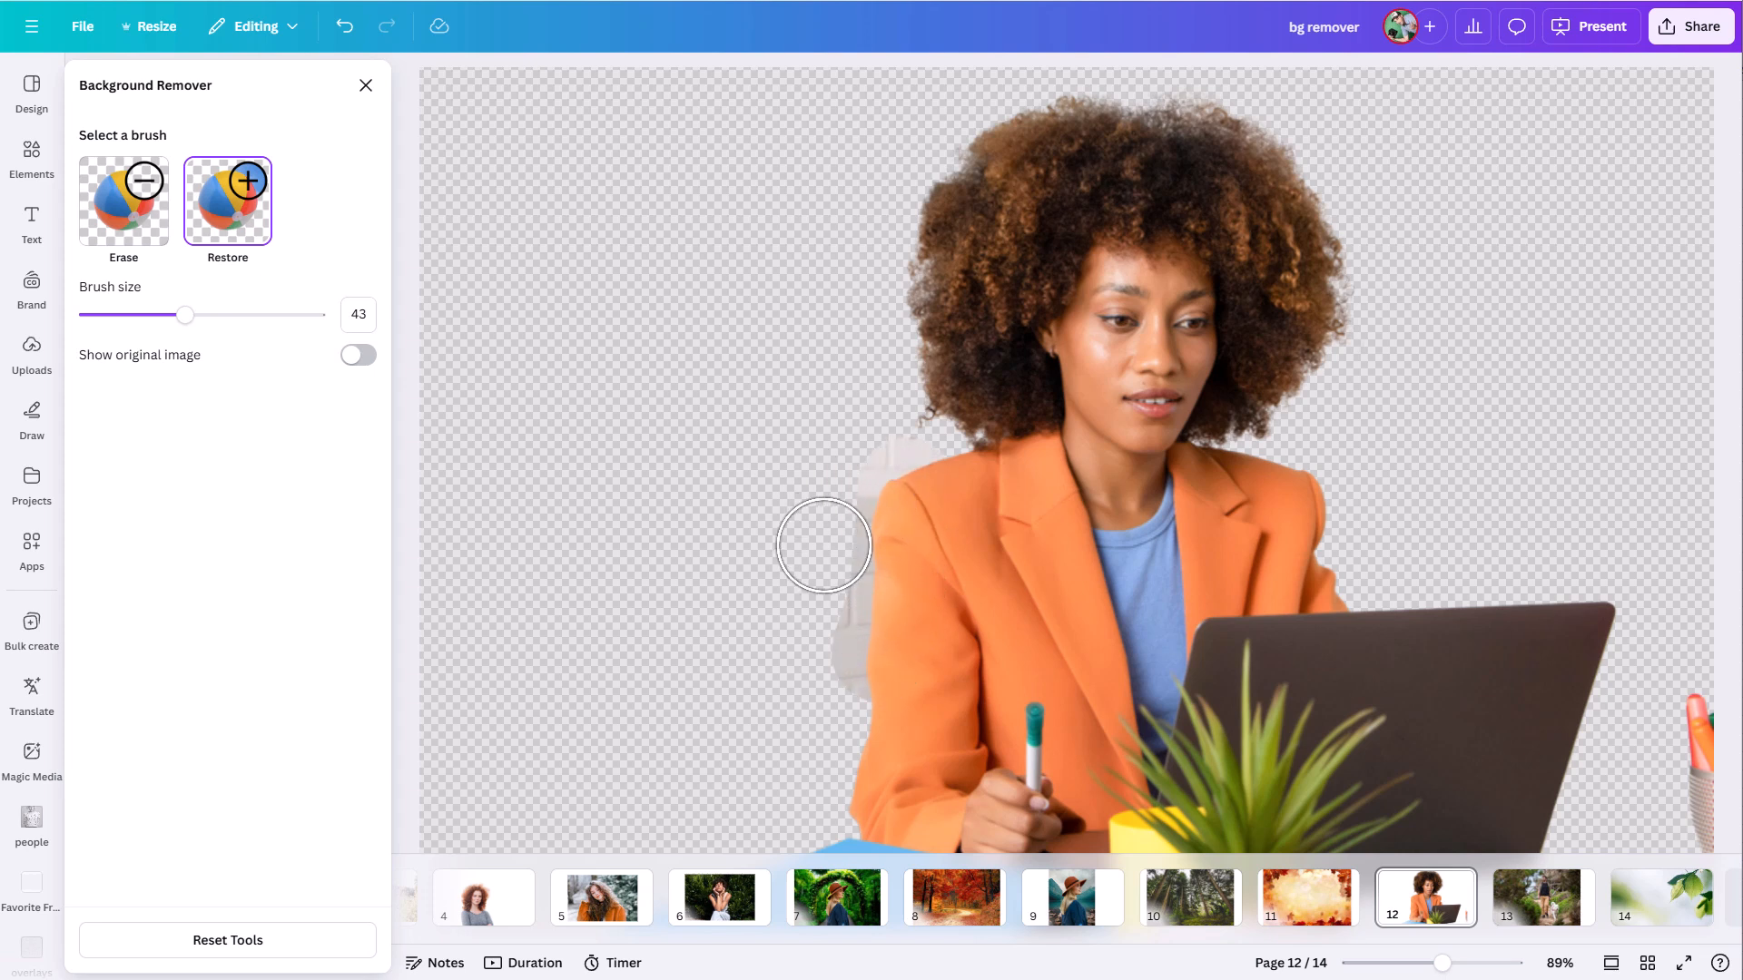
{"action": "key", "text": "ctrl+z"}
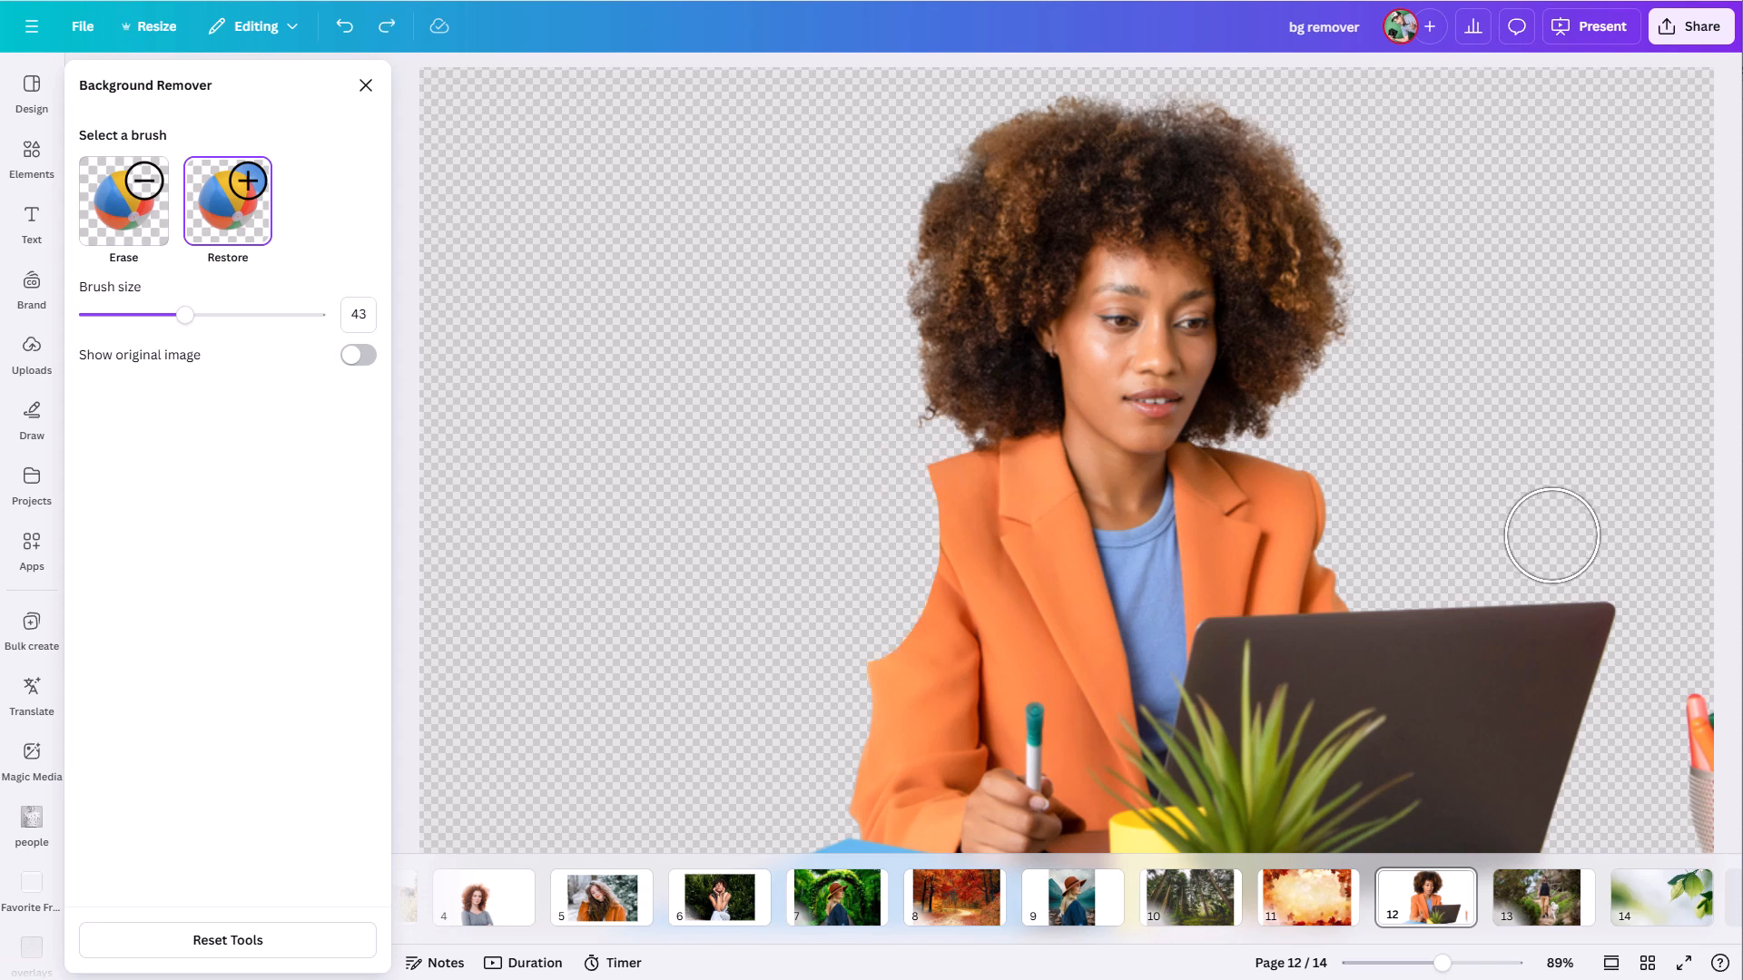
- Undo the blazer shoulder erasure, and erase the pen holder at the photo's right edge and the blue folder with the size 43 Erase brush
{"action": "key", "text": "ctrl+z"}
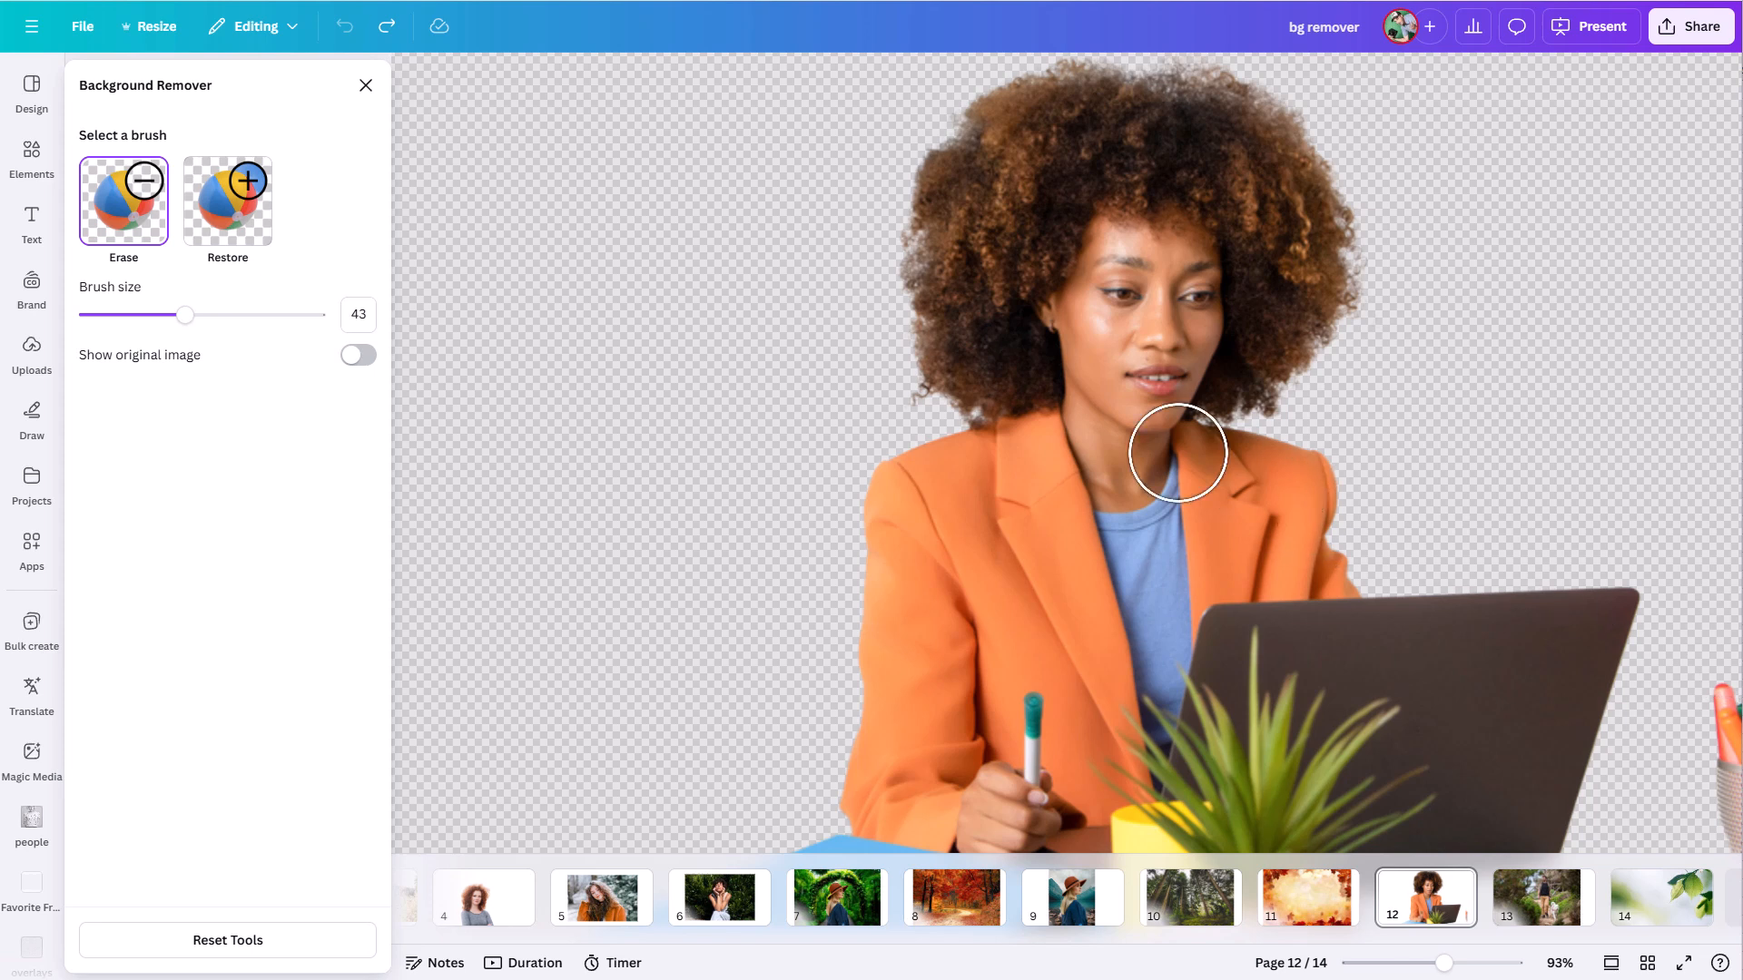
{"action": "left_click_drag", "start_coordinate": [1440, 963], "coordinate": [1431, 963]}
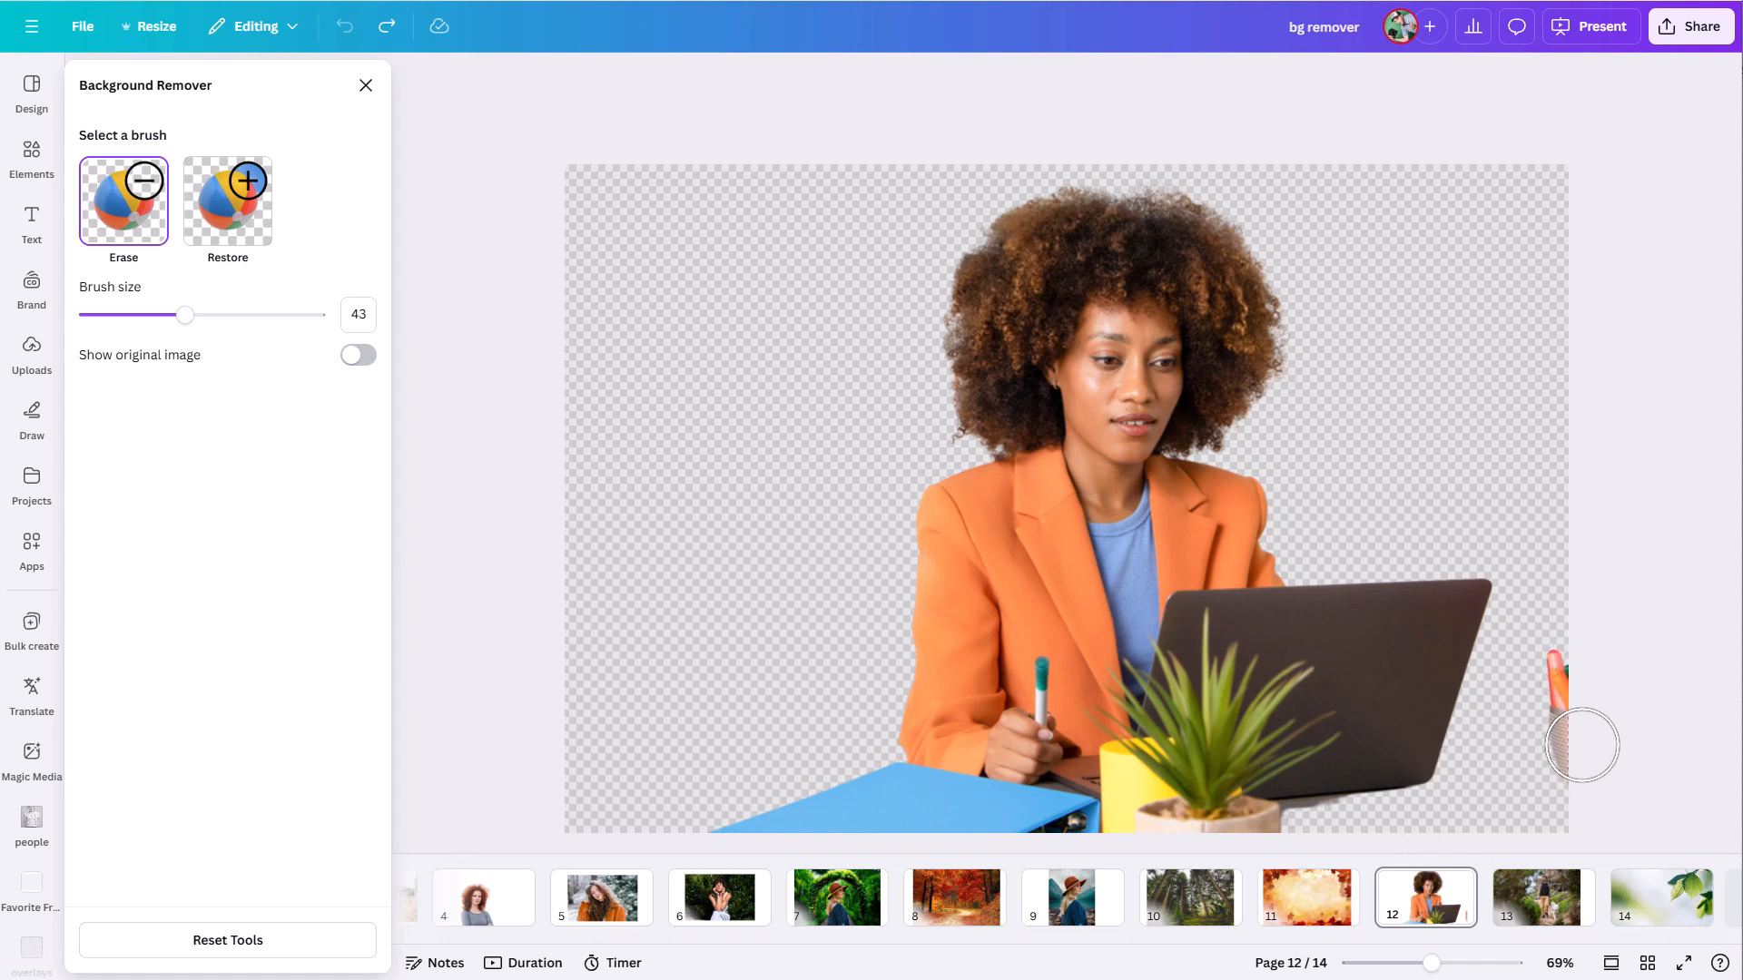
{"action": "left_click_drag", "start_coordinate": [1544, 662], "coordinate": [1548, 755]}
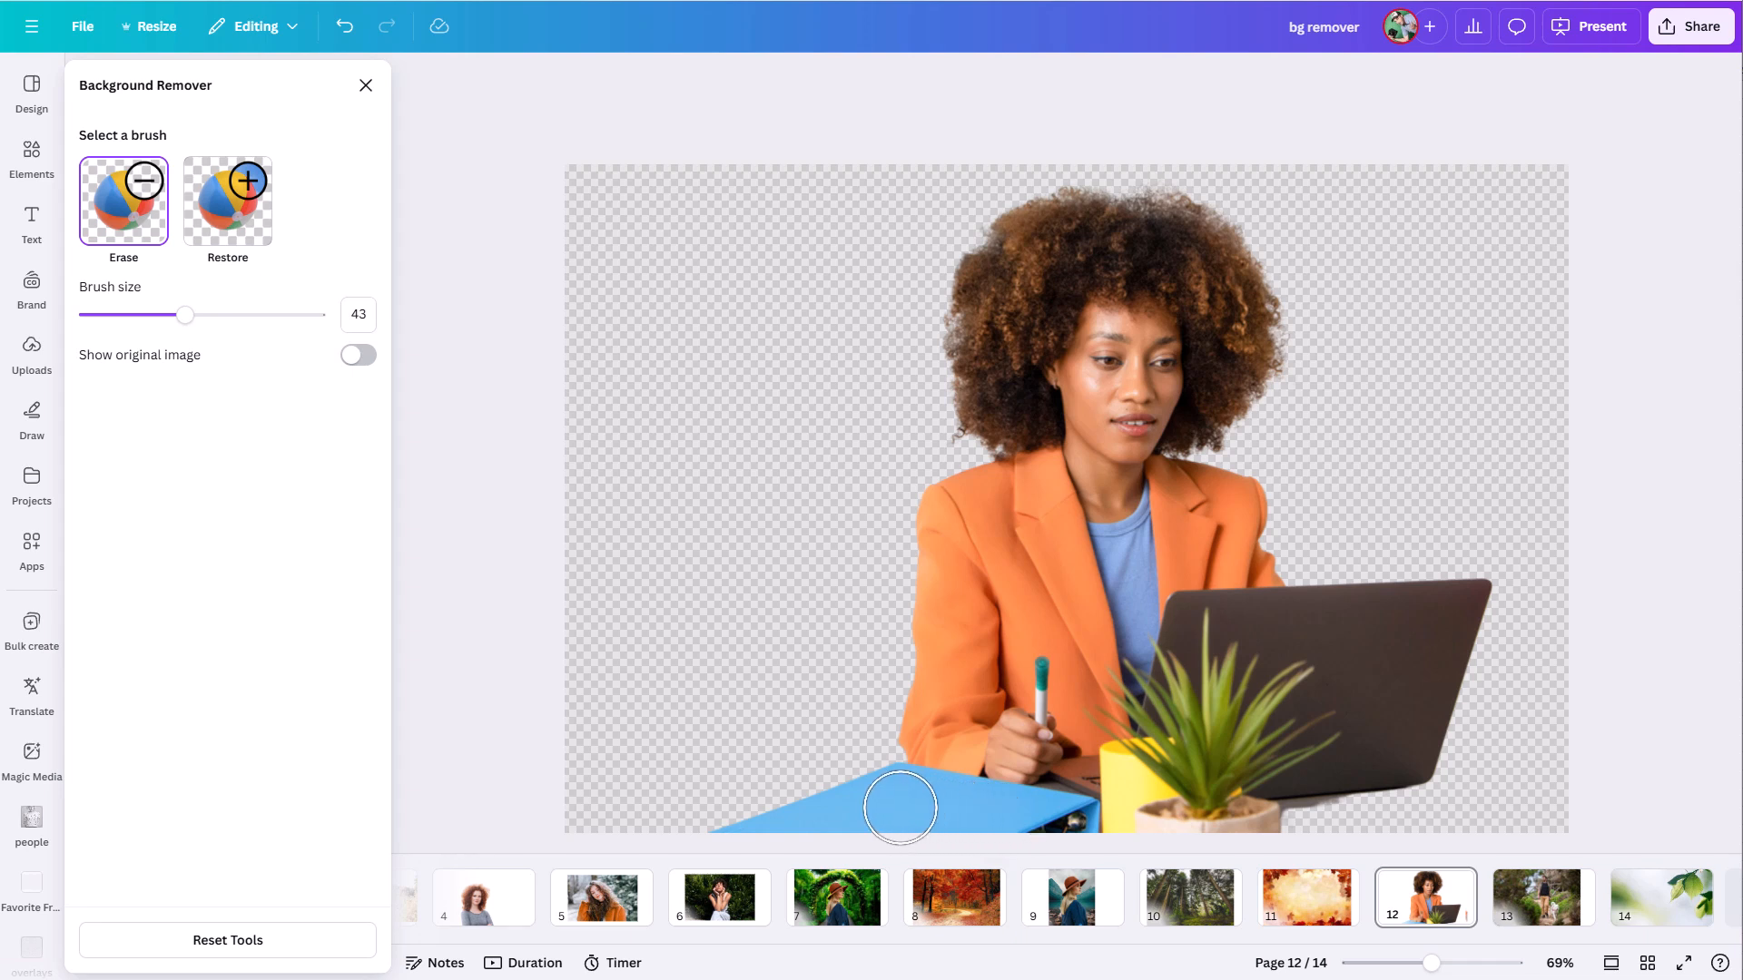
{"action": "left_click_drag", "start_coordinate": [882, 795], "coordinate": [1070, 823]}
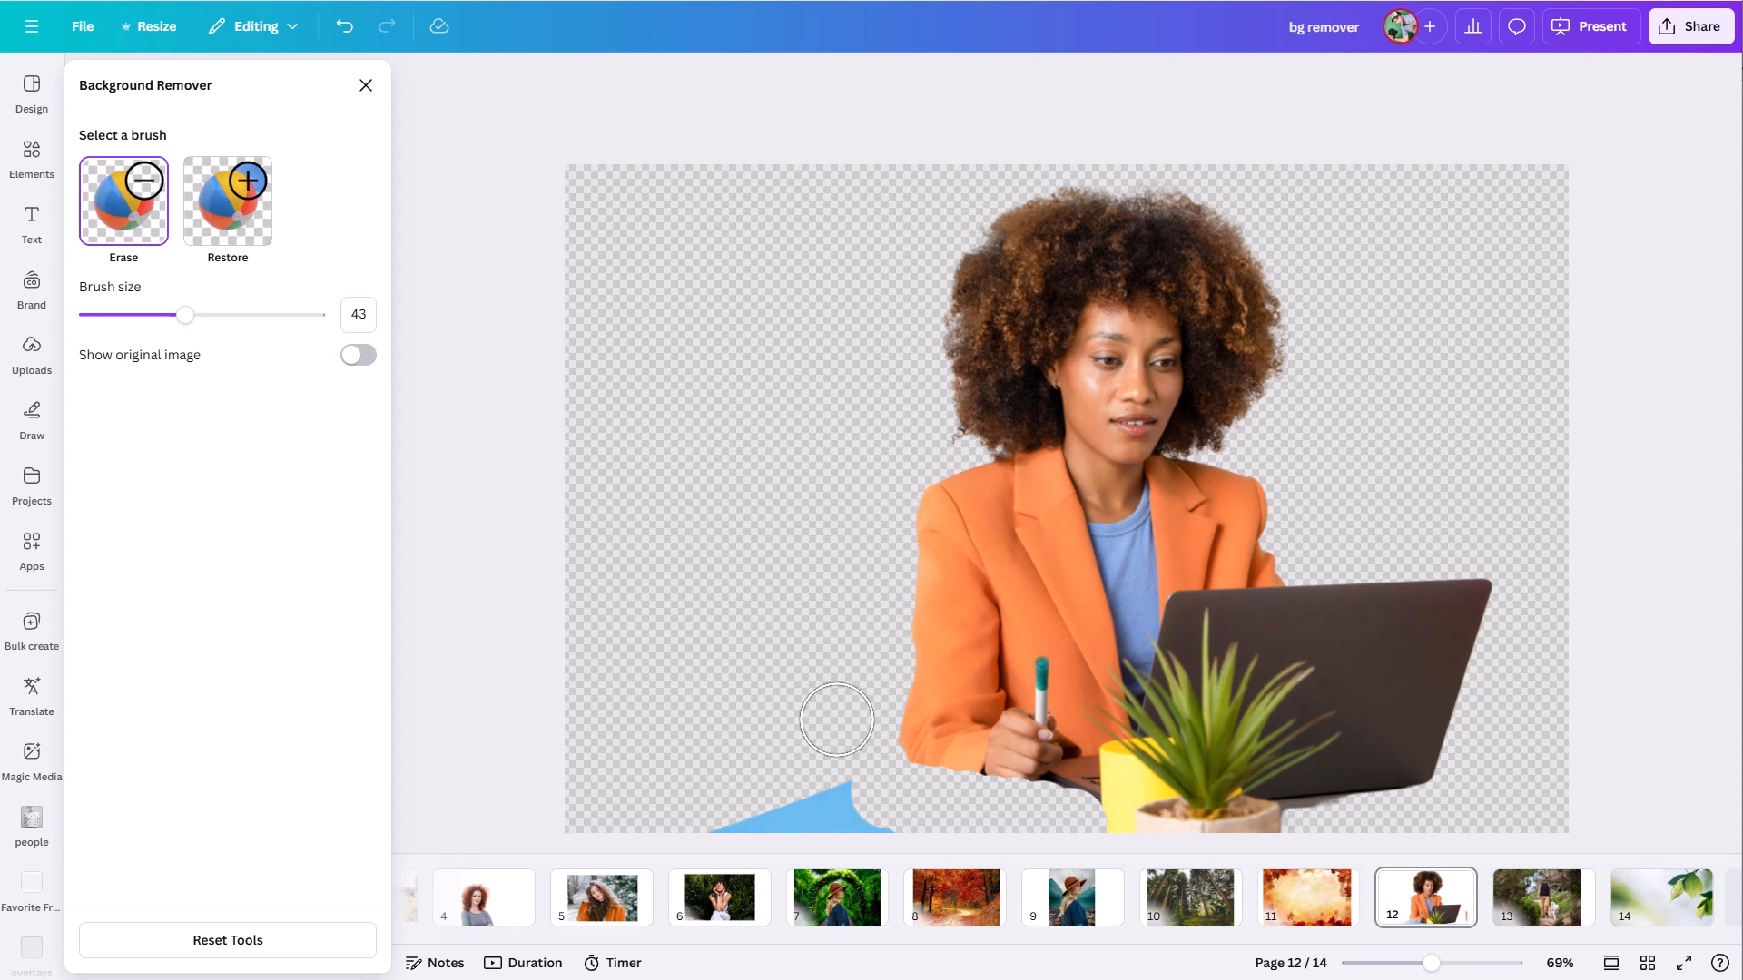
{"action": "mouse_move", "coordinate": [829, 766]}
{"action": "left_mouse_down"}
{"action": "mouse_move", "coordinate": [797, 796]}
{"action": "mouse_move", "coordinate": [854, 810]}
{"action": "mouse_move", "coordinate": [681, 802]}
{"action": "left_mouse_up"}
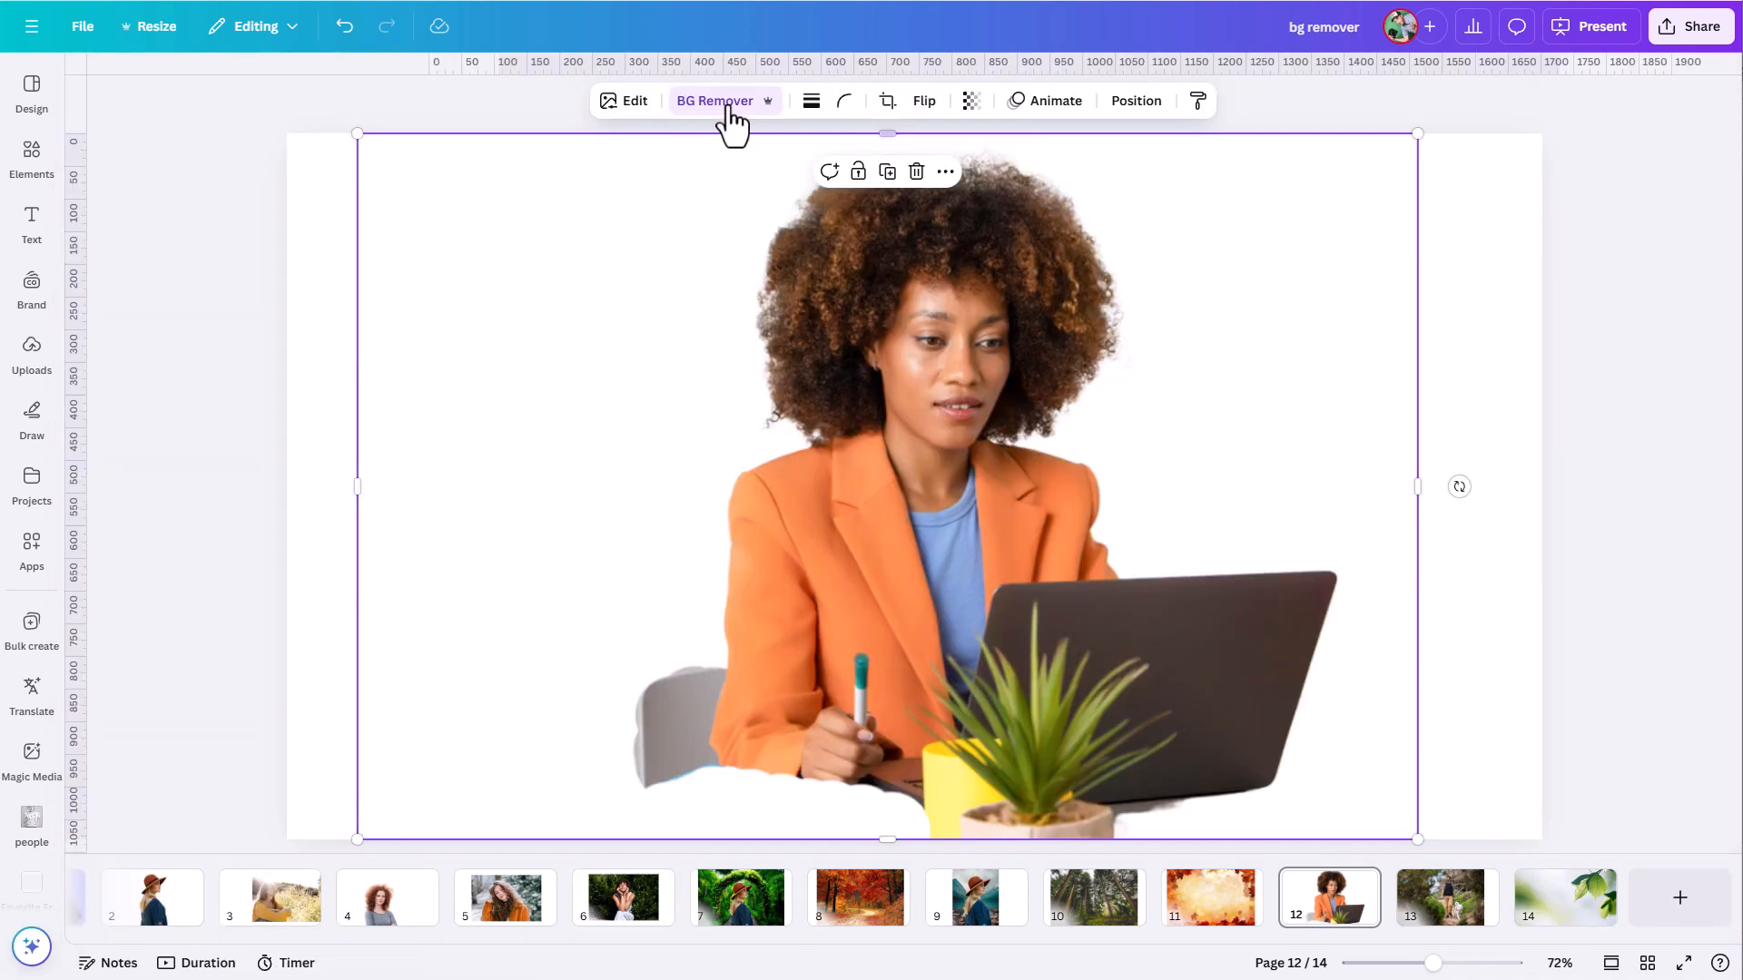
- Reopen the page 12 cutout in the Background Remover, and go to page 2 with the woman in the brown hat
{"action": "left_click", "coordinate": [727, 103]}
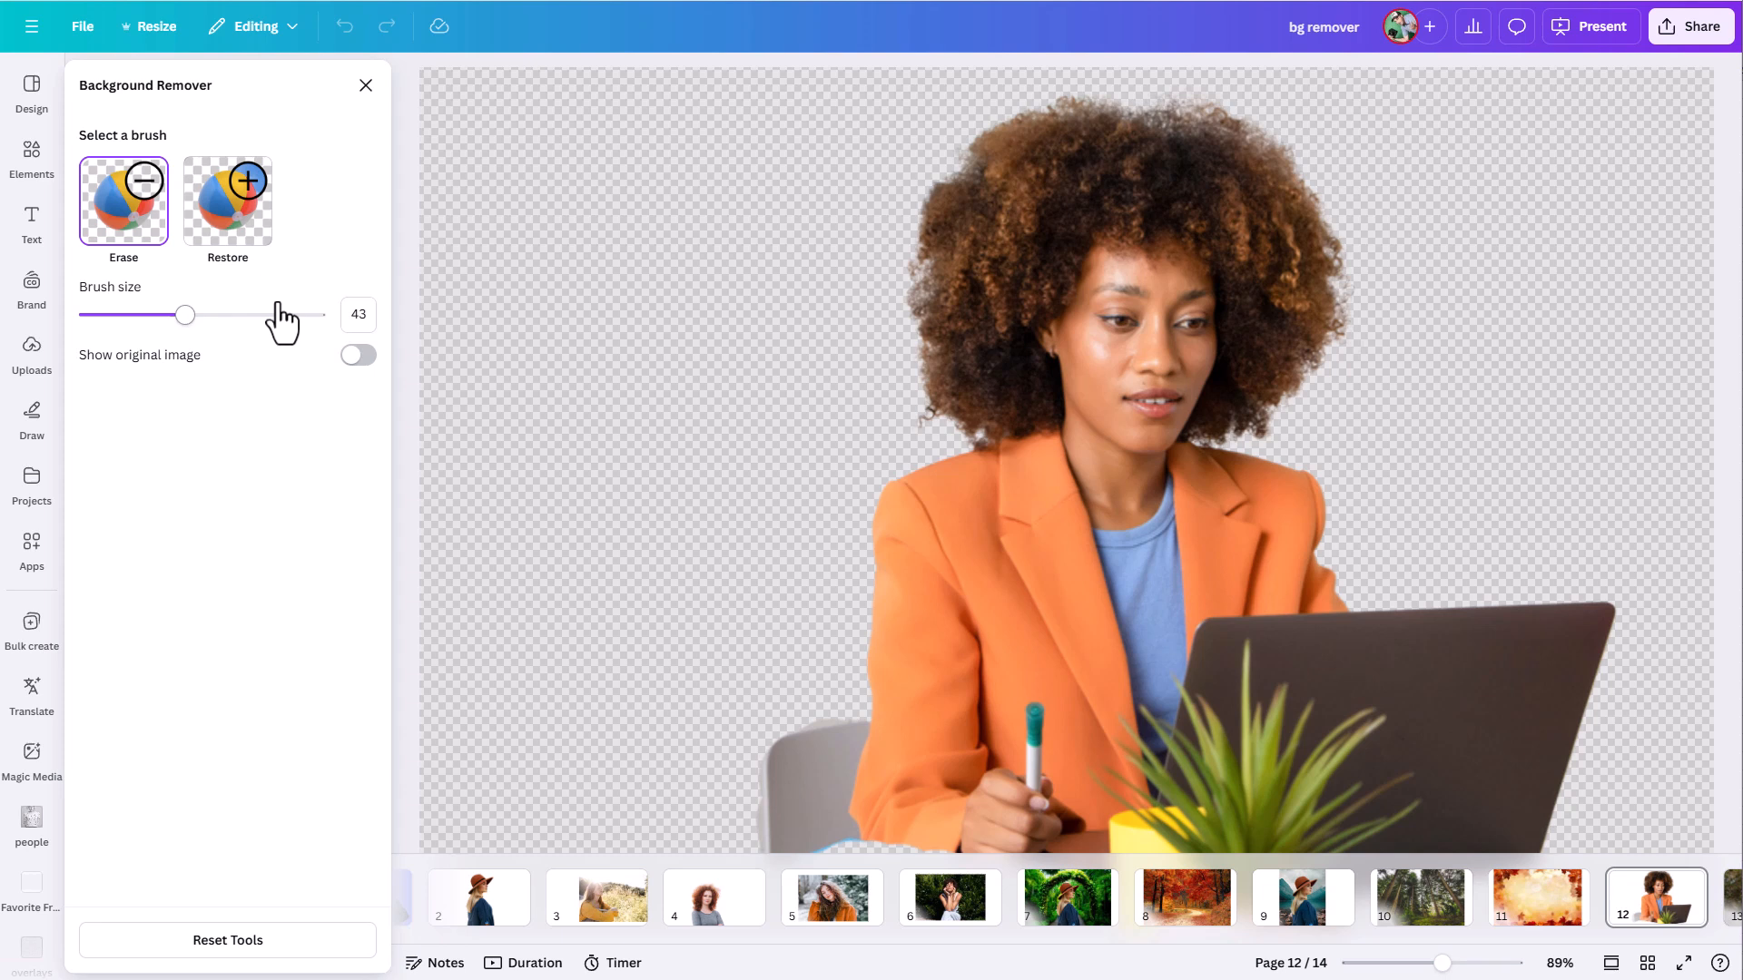
{"action": "left_click", "coordinate": [468, 903]}
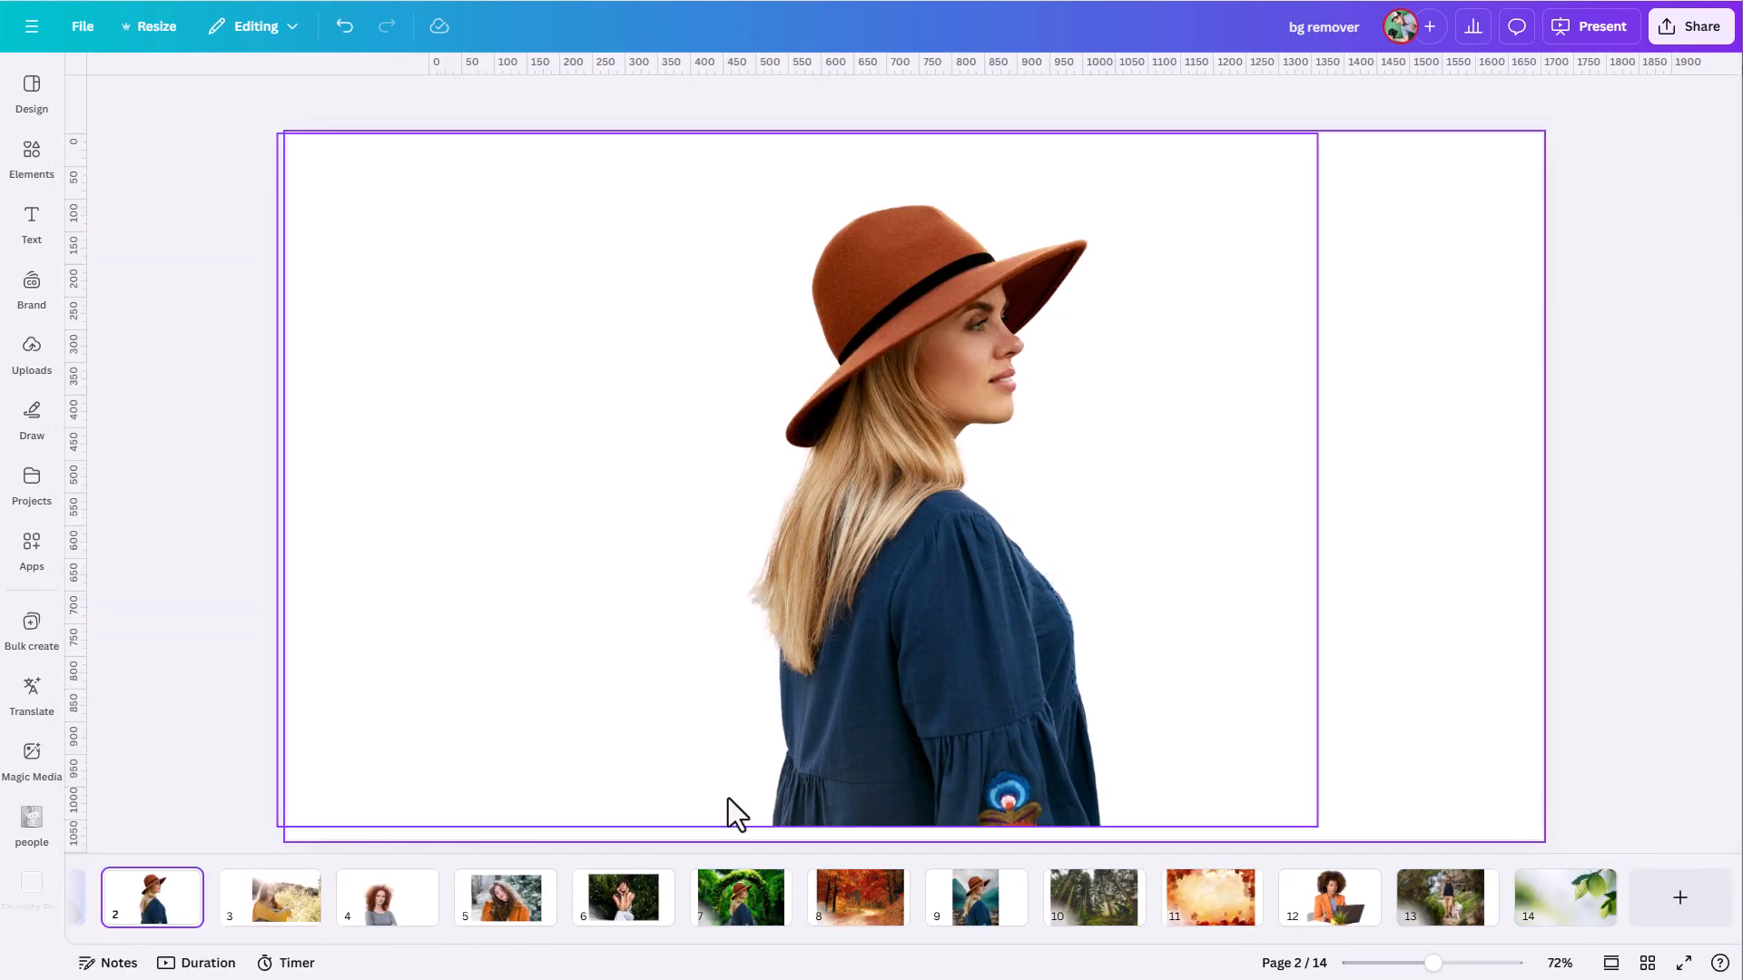